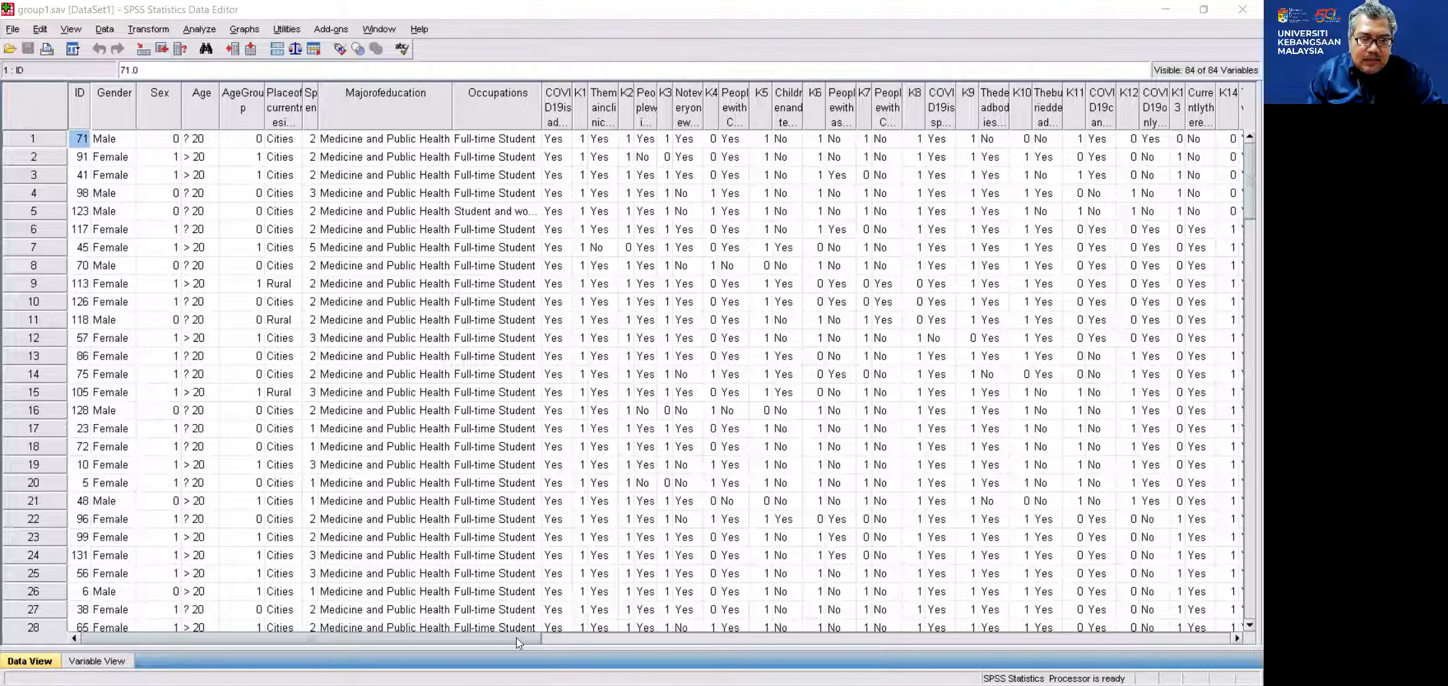
- Show value labels in the data grid and widen the PSSCat column so its category names fit
left_click_drag(519, 643, 1005, 653)
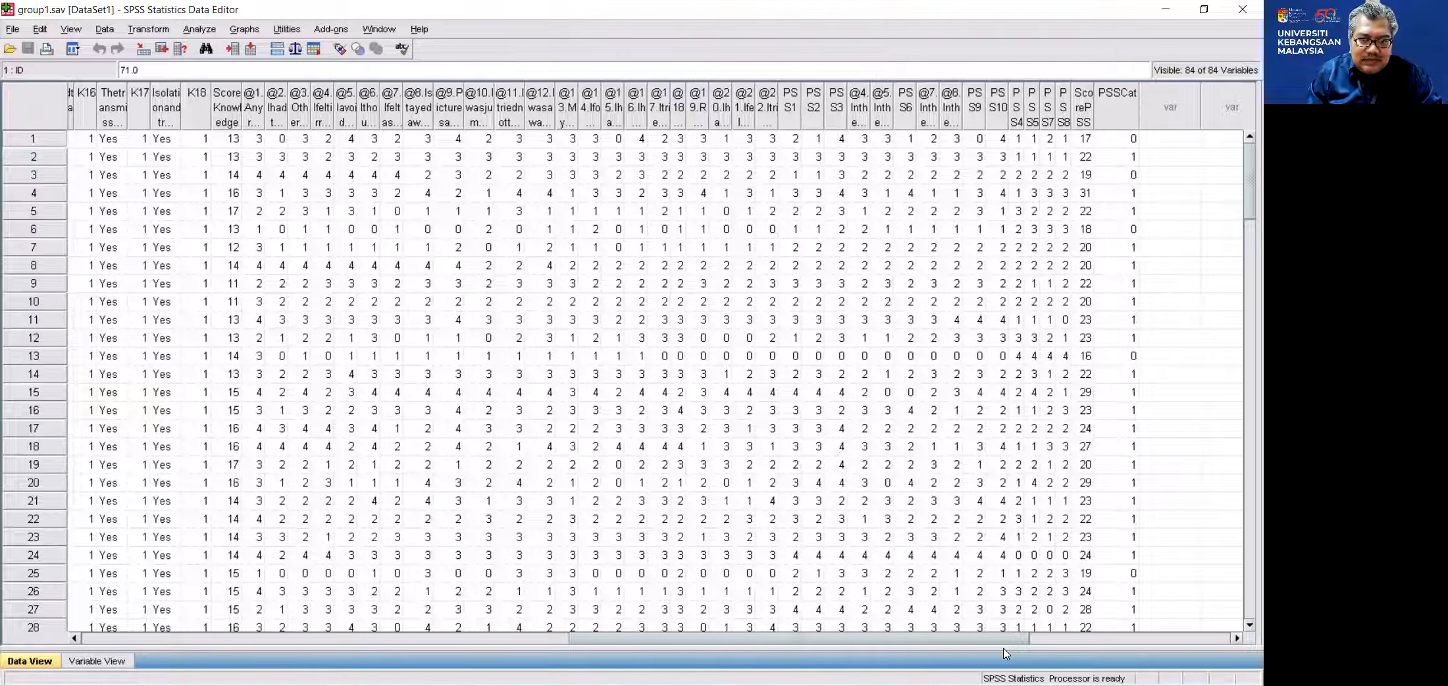
left_click_drag(641, 643, 145, 643)
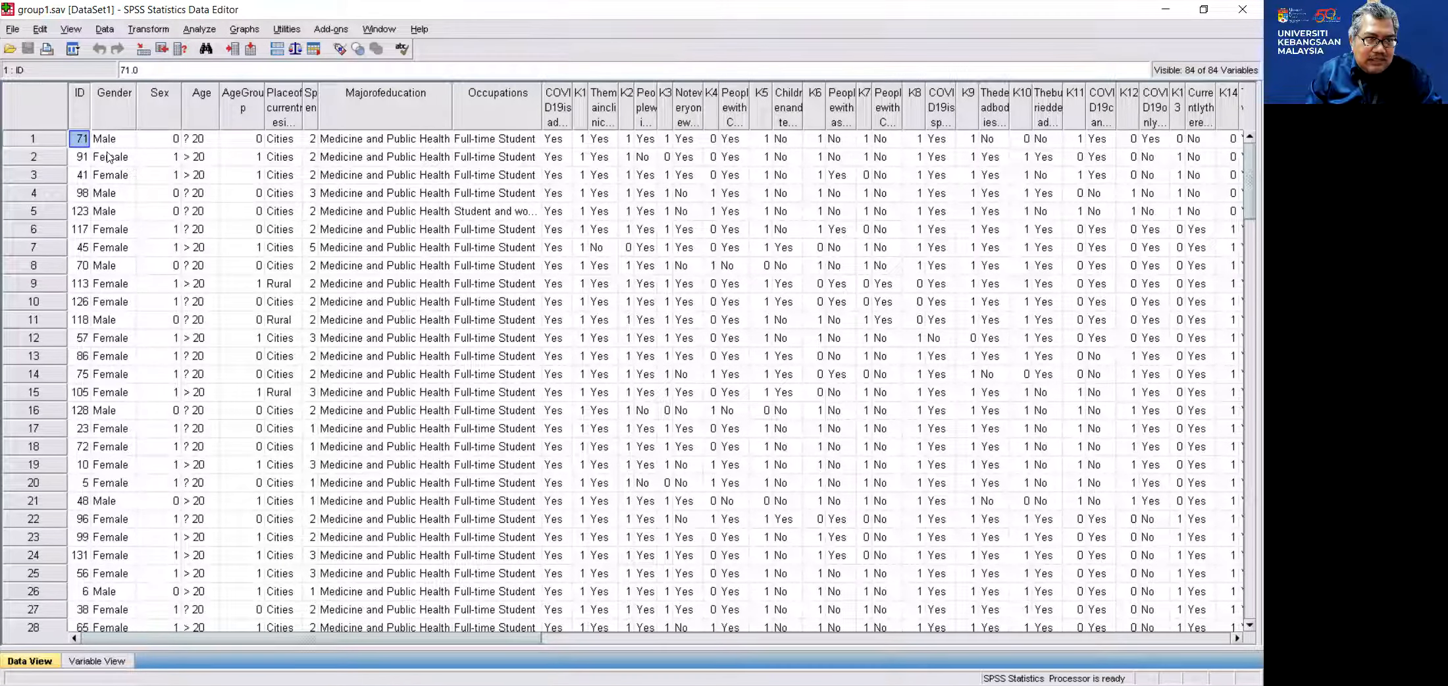
left_click_drag(507, 647, 1000, 634)
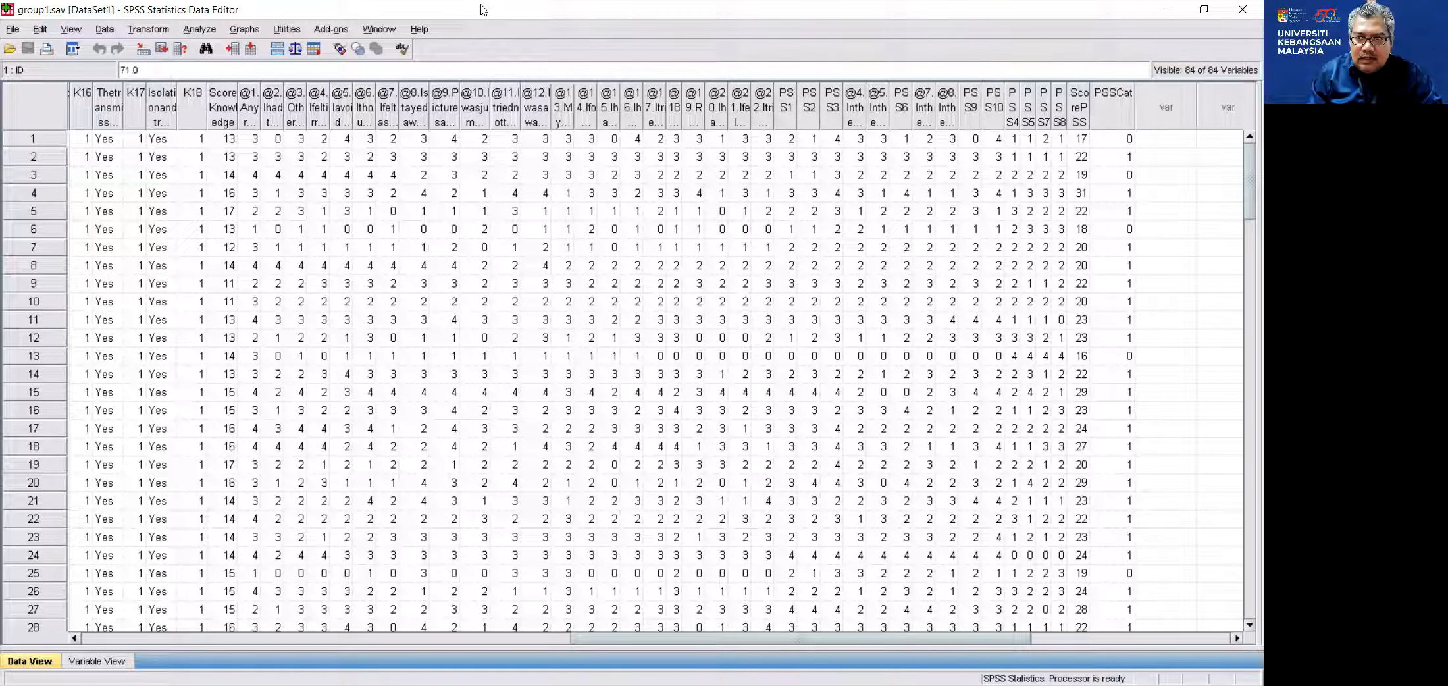
left_click(339, 49)
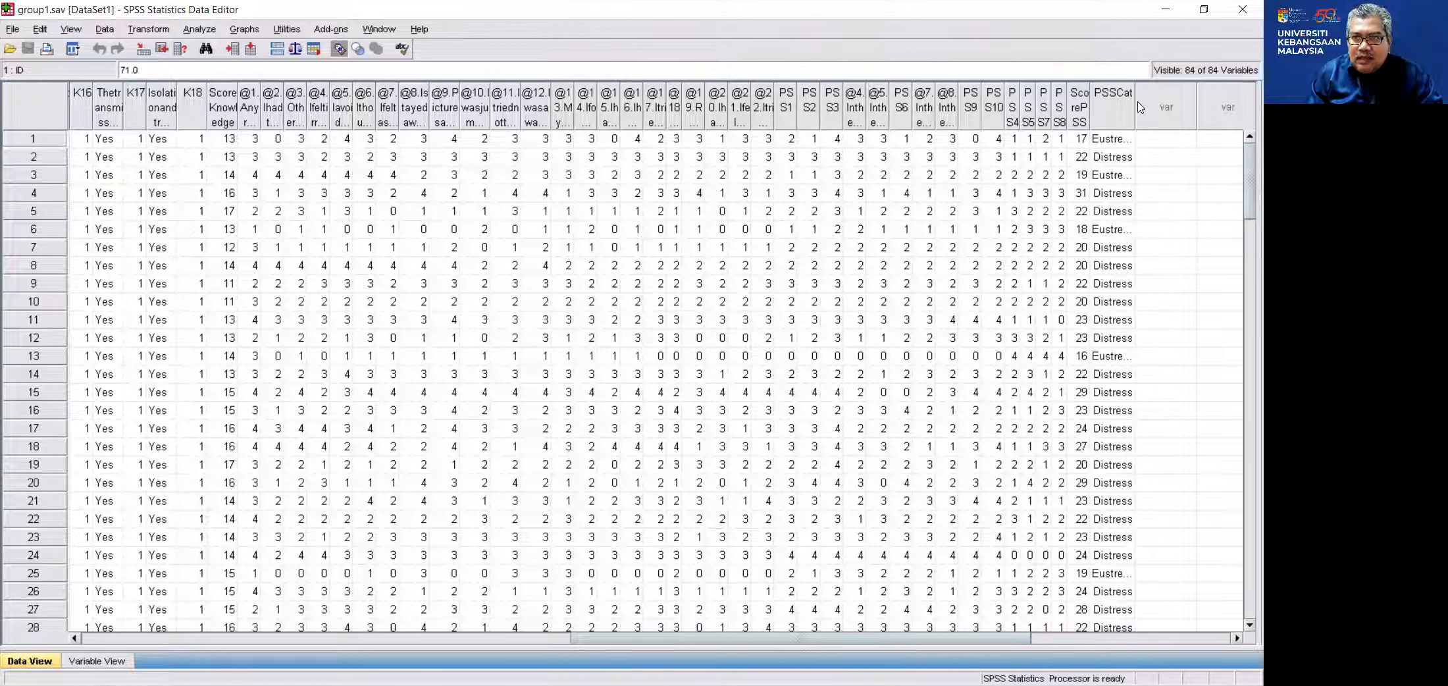
left_click_drag(1134, 103, 1151, 103)
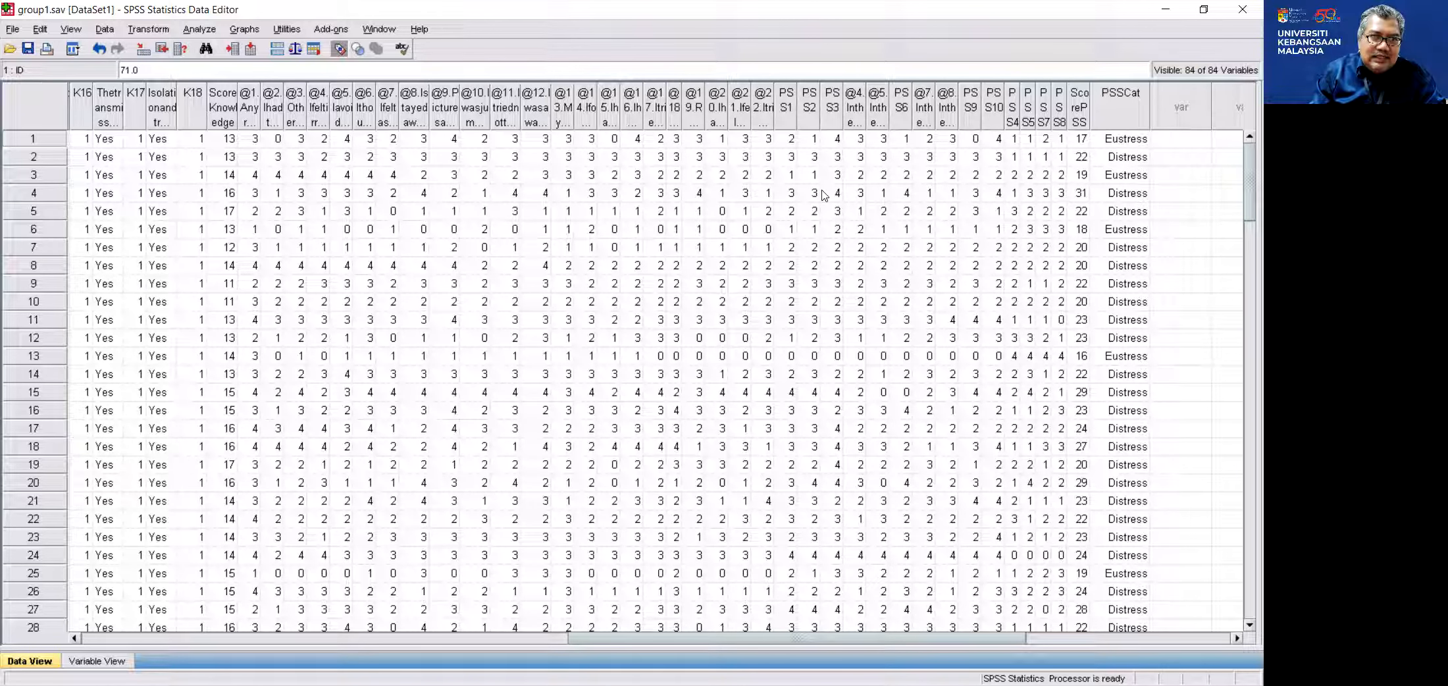
- Set up a crosstab with Gender [Sex] as the row variable and PSSCat as the column variable
left_click(208, 33)
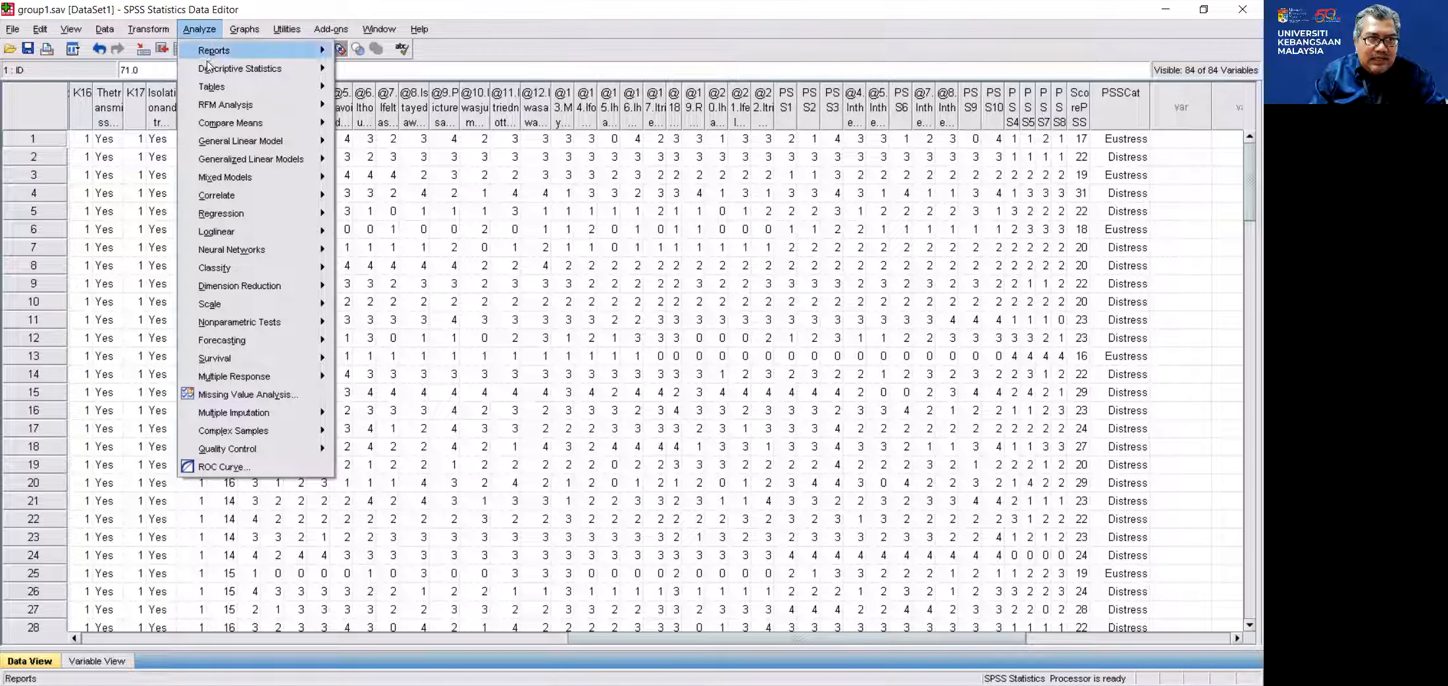
mouse_move(214, 74)
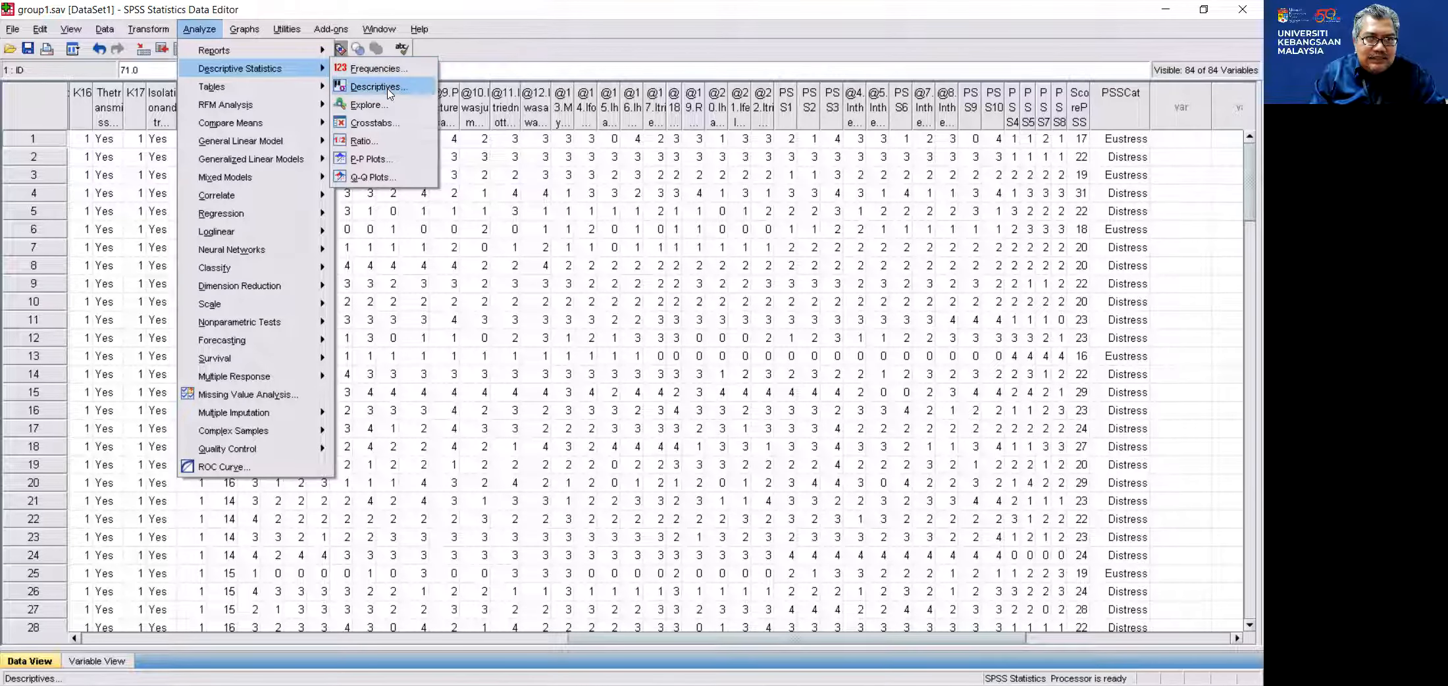
left_click(432, 125)
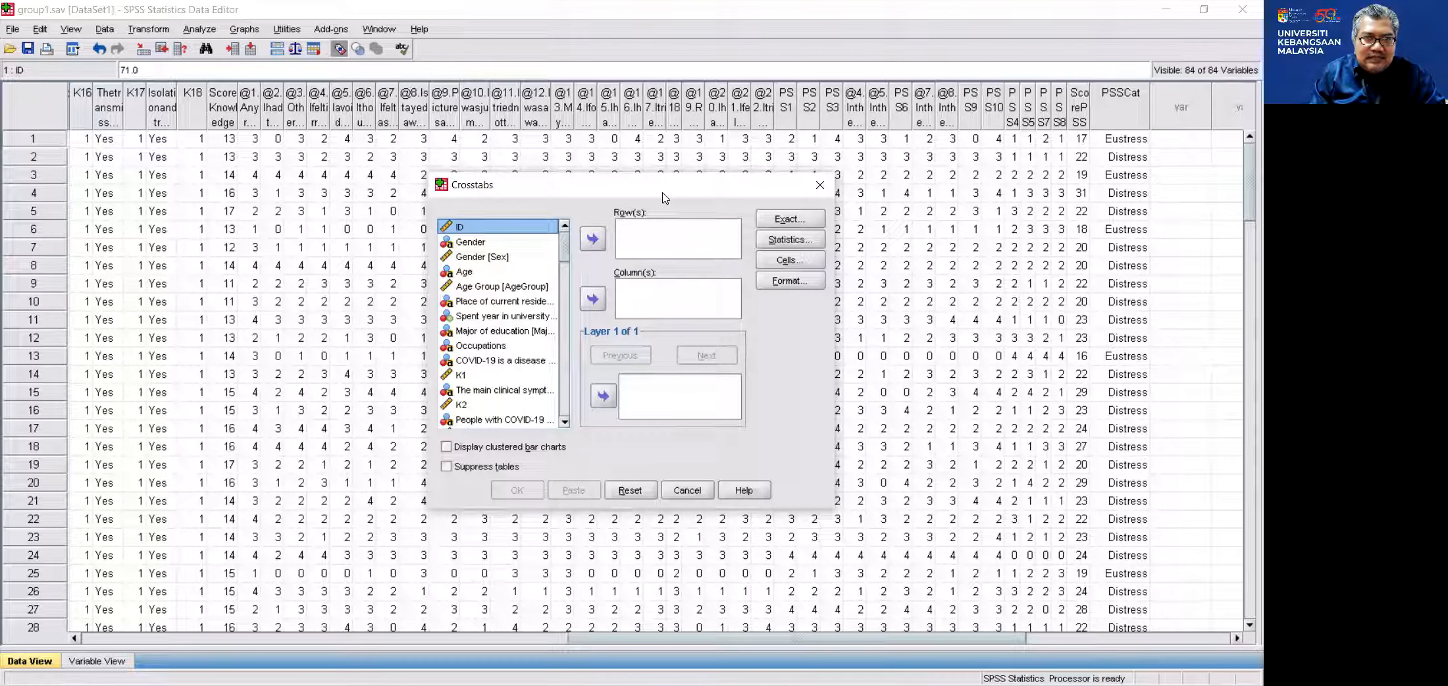
left_click(585, 283)
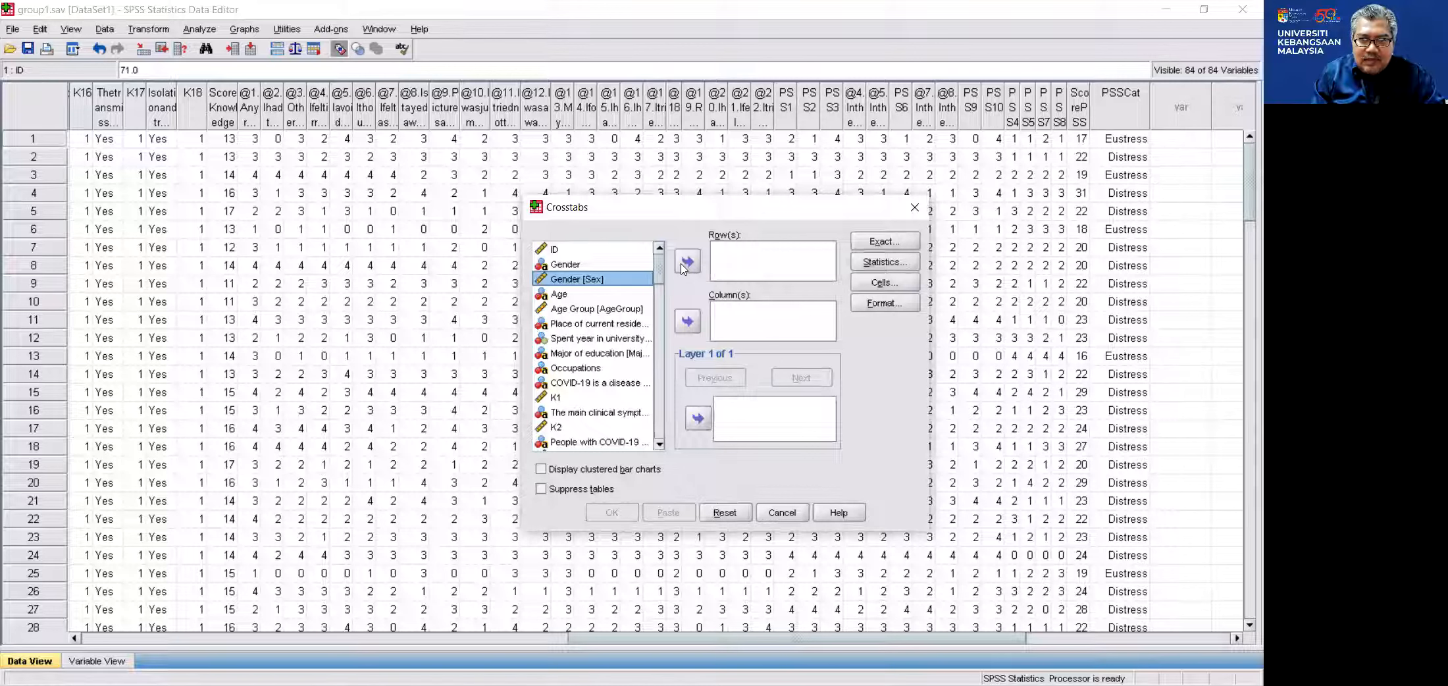
left_click(684, 264)
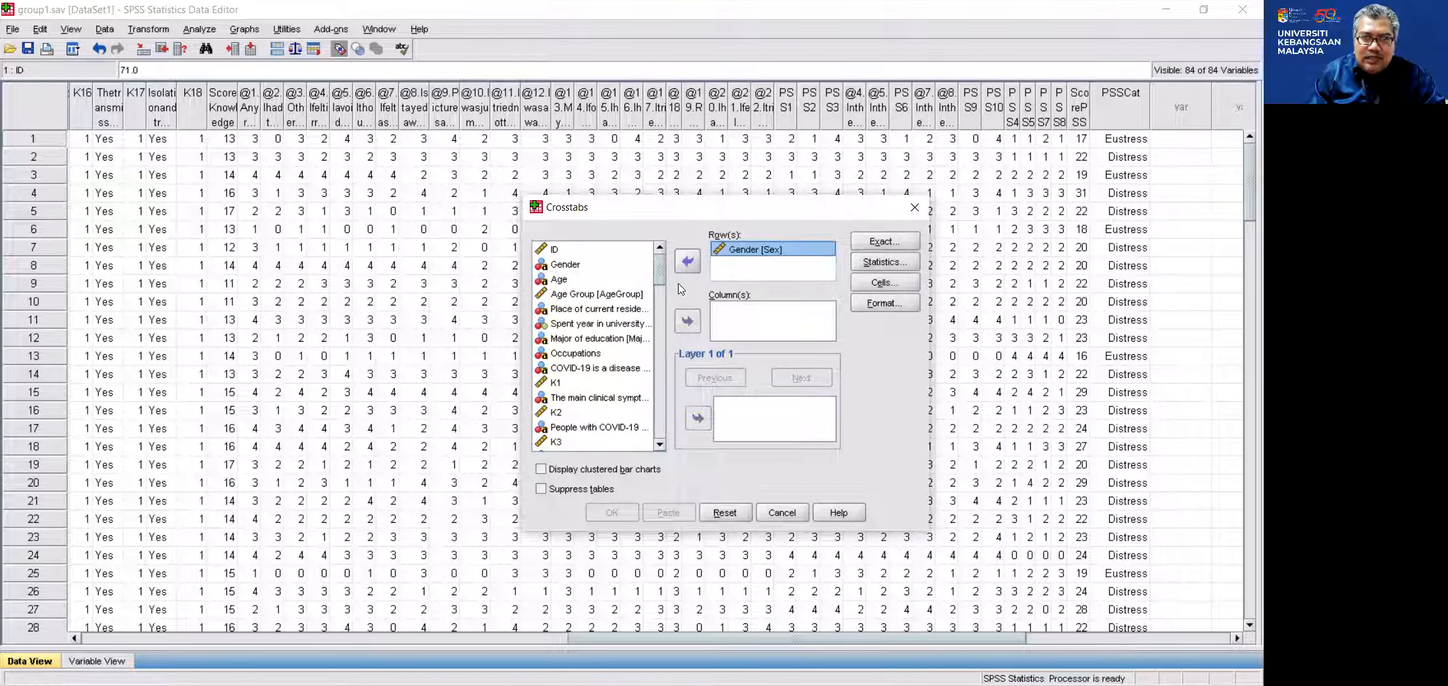
left_click_drag(660, 283, 657, 441)
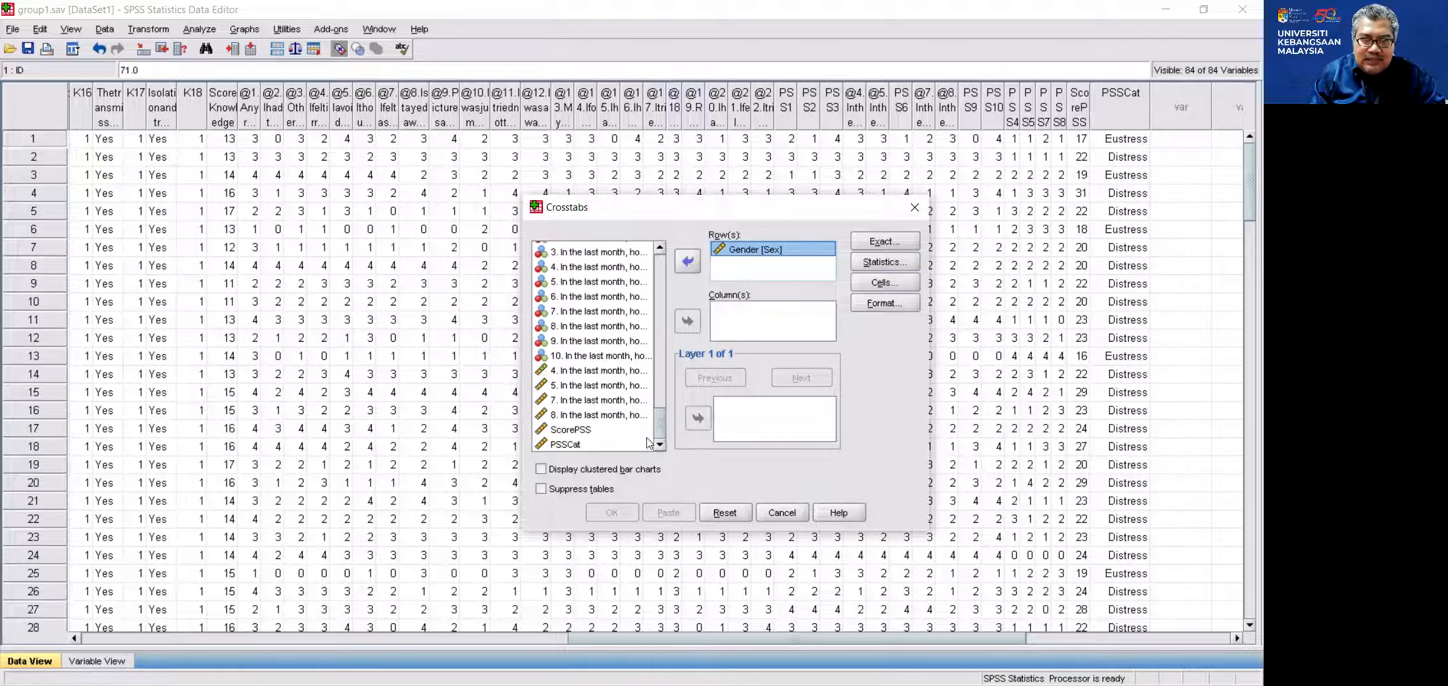
left_click(571, 445)
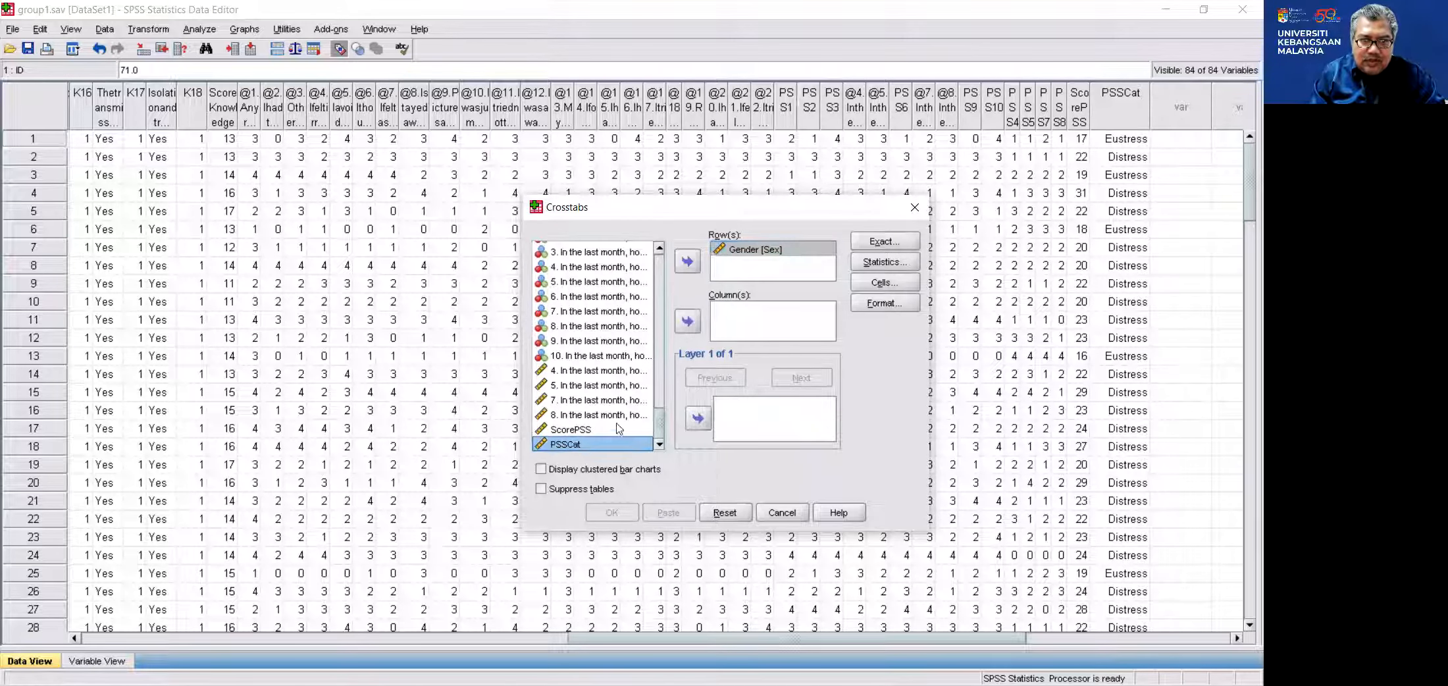
left_click(688, 323)
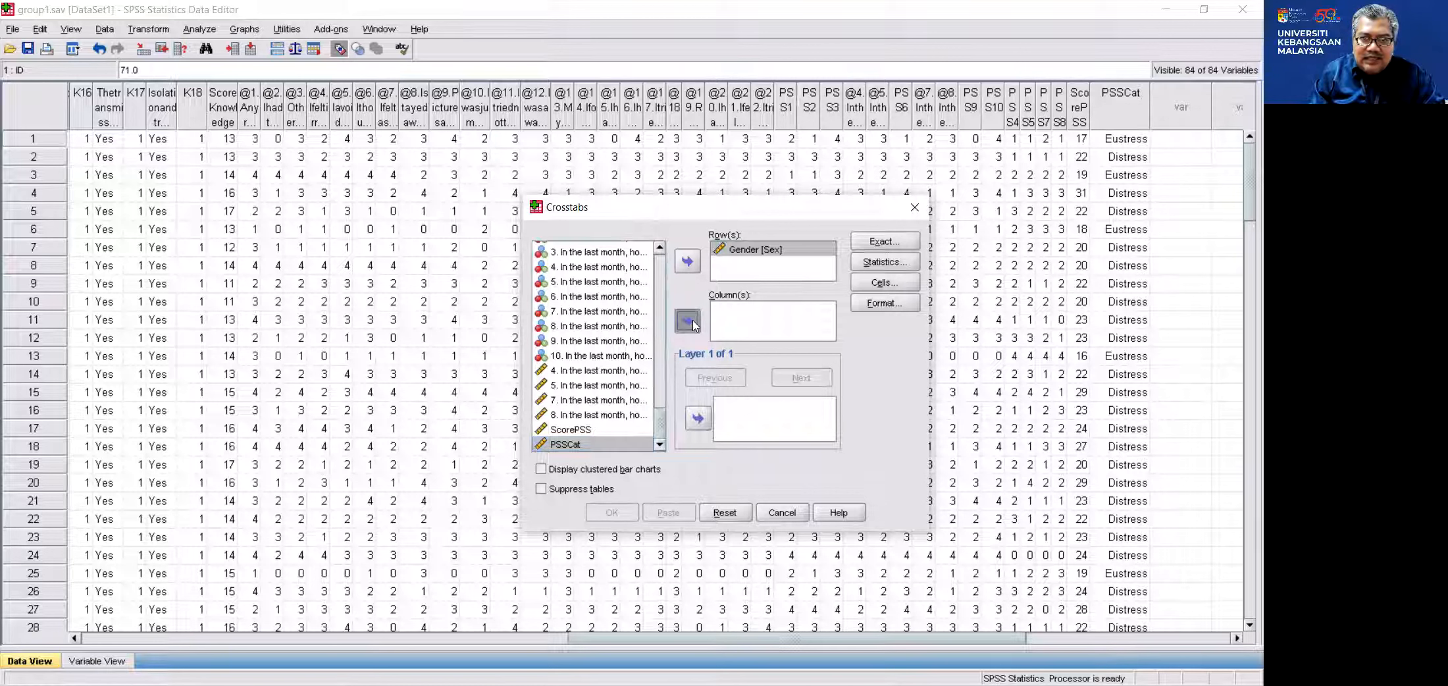
- Add the Chi-square statistic and row percentages to the crosstab
left_click(884, 262)
left_click(659, 256)
left_click(676, 502)
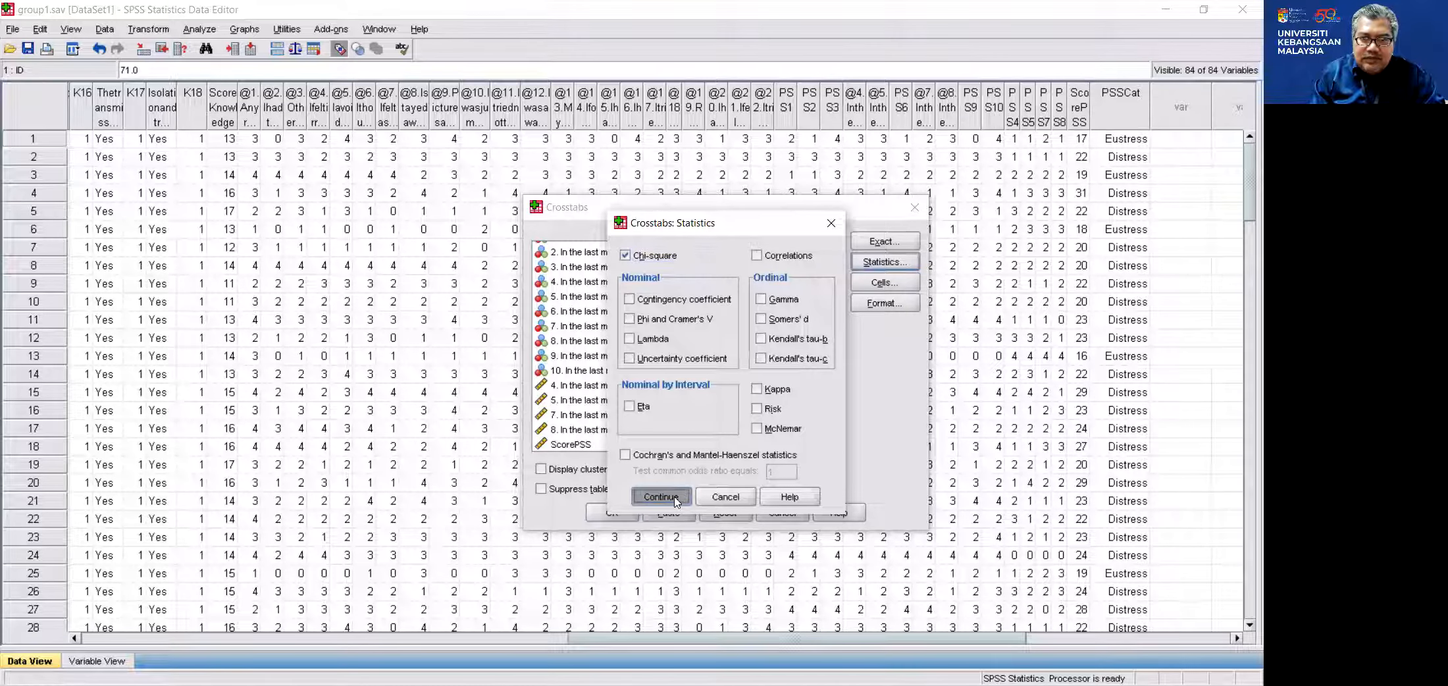
left_click(877, 287)
left_click(626, 340)
left_click(673, 500)
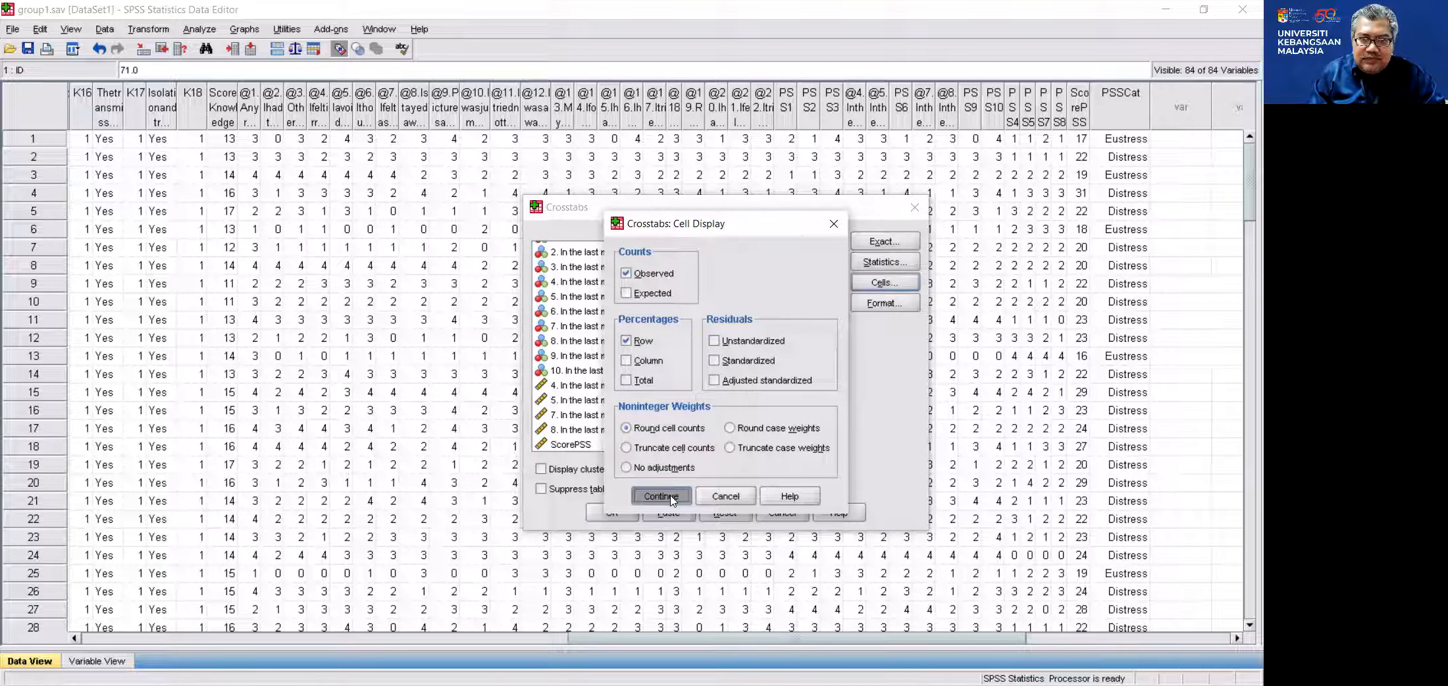
- Run the crosstab and maximize the output viewer window to show the result tables
left_click(619, 518)
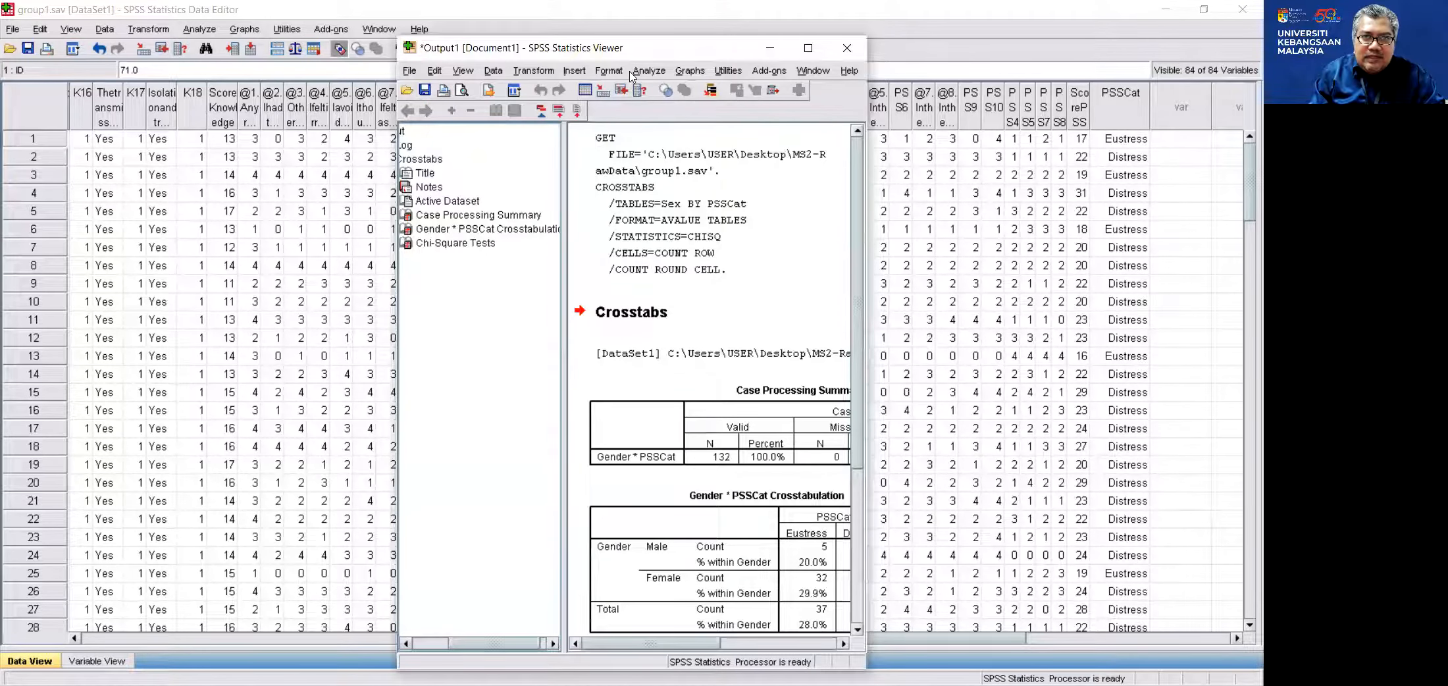
left_click_drag(717, 48, 563, 88)
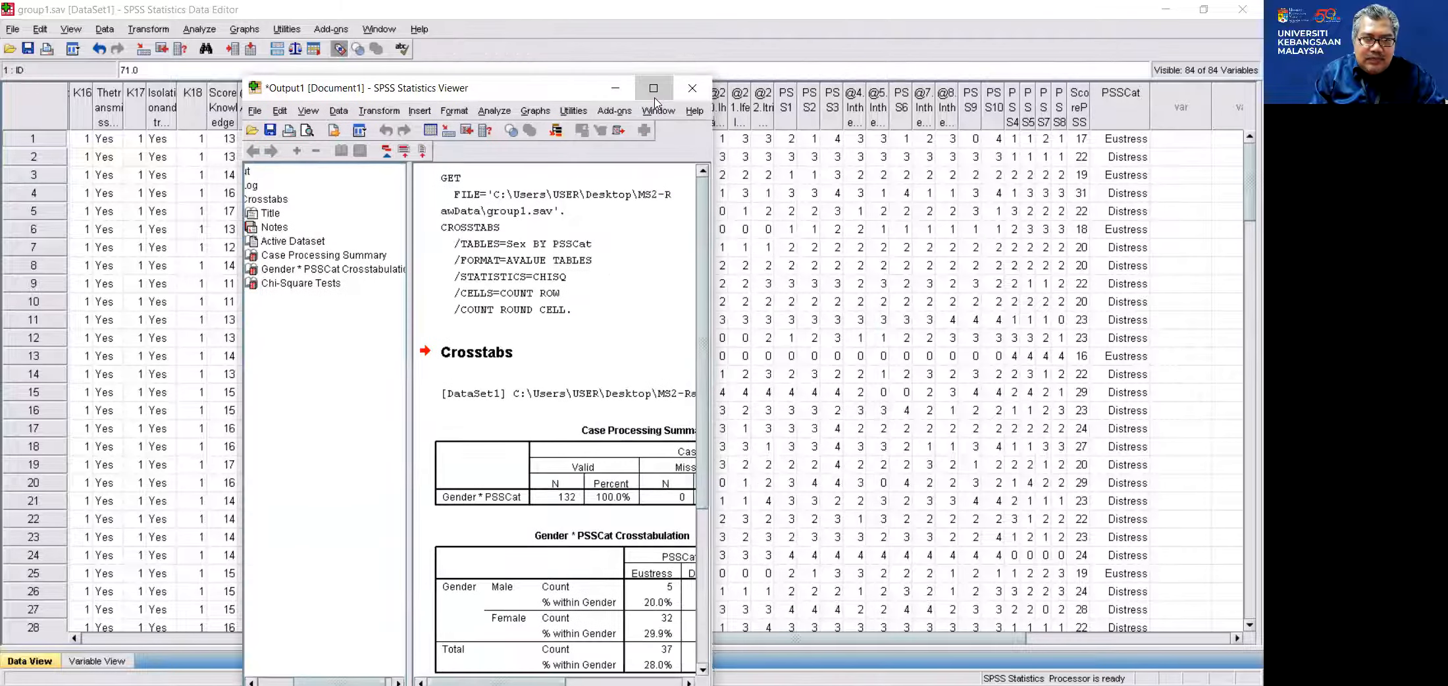
left_click(654, 92)
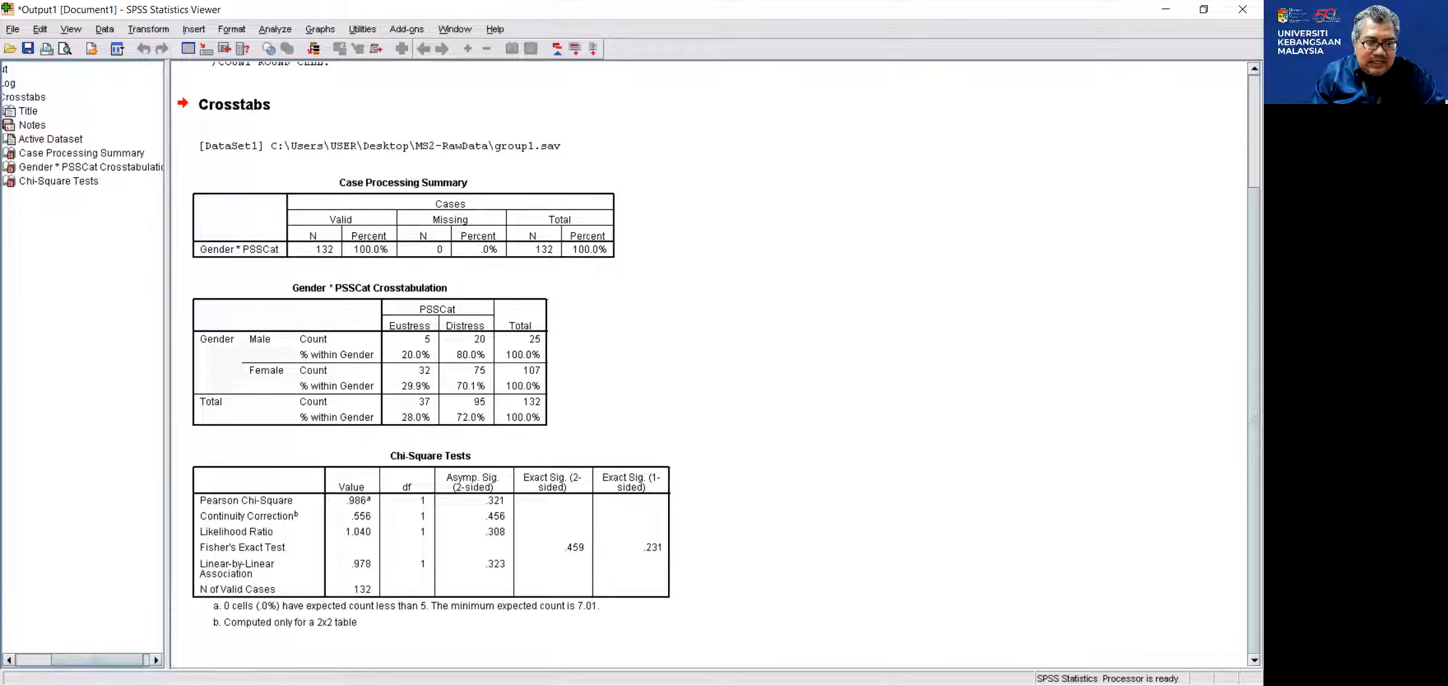
- Return to the data editor, widen the ScorePSS column slightly and select it
key("alt+Tab")
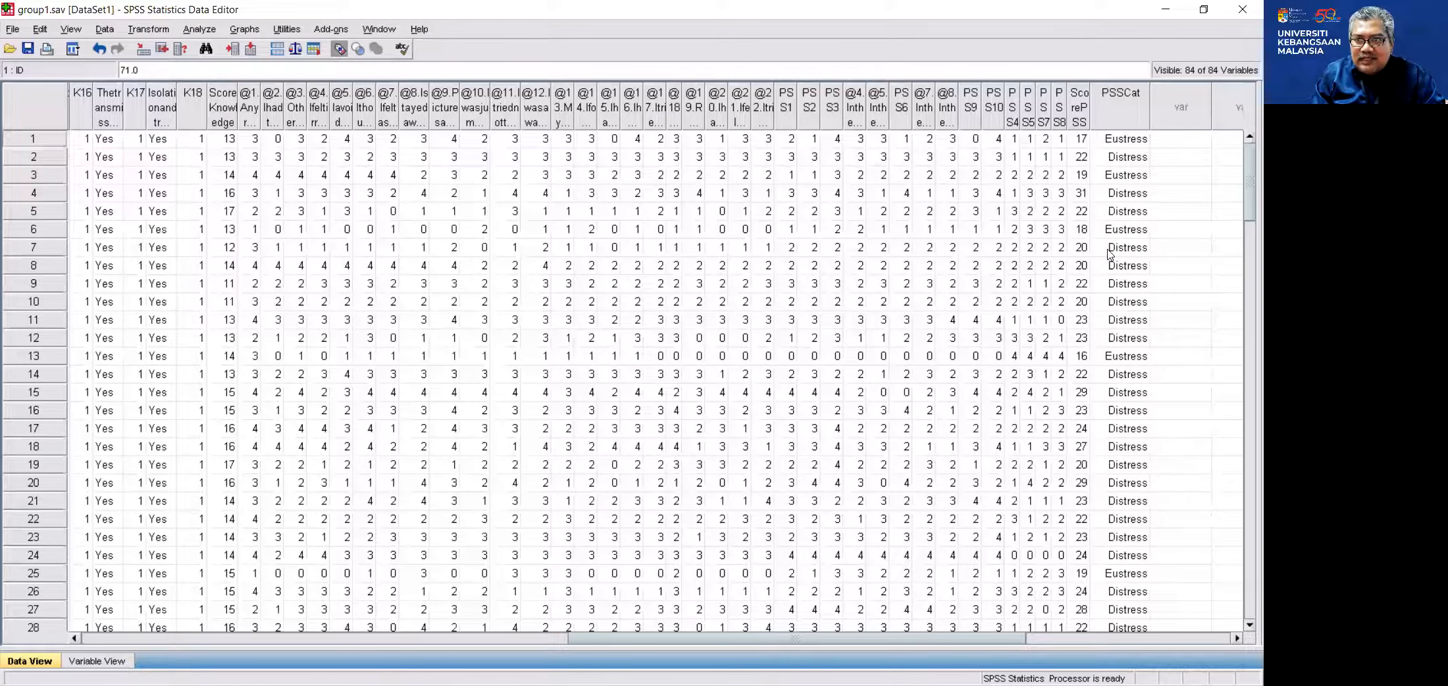
left_click_drag(1092, 102, 1098, 102)
left_click(1087, 111)
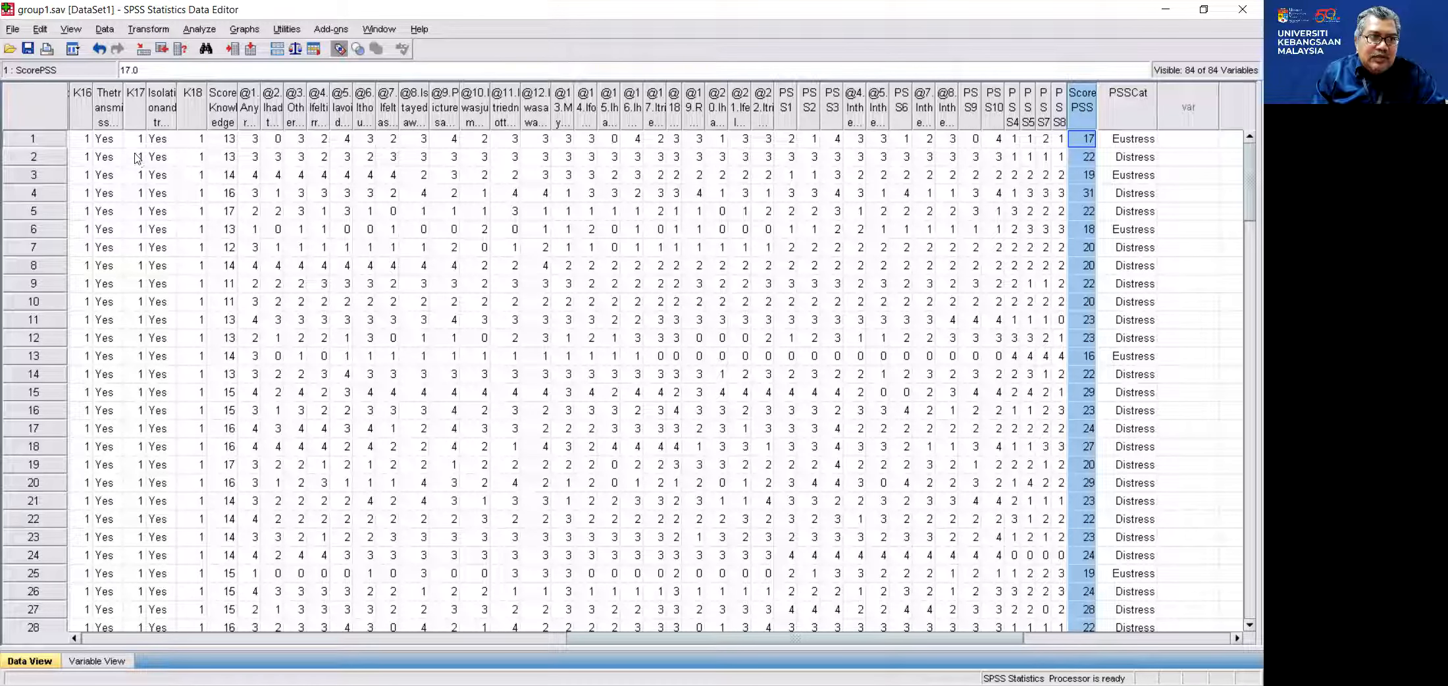
- Start an Independent-Samples T Test with ScorePSS as a test variable
left_click(201, 31)
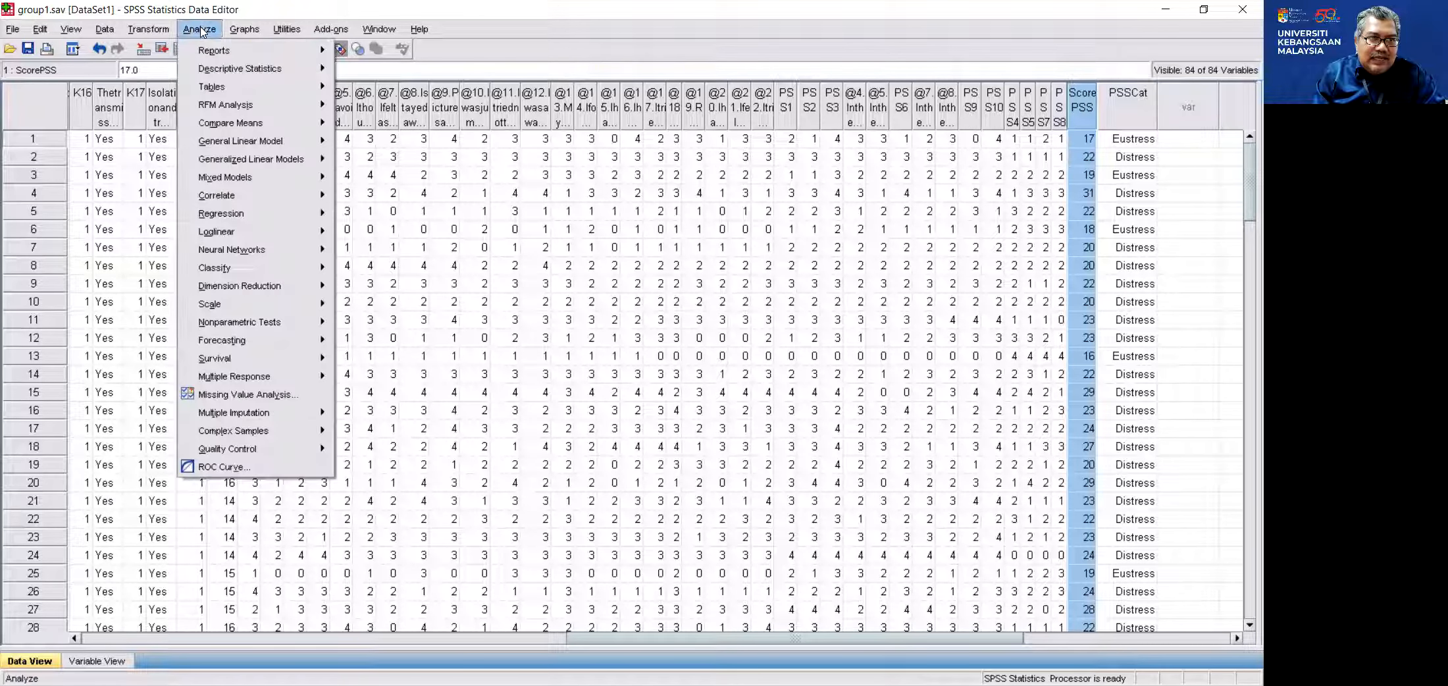
mouse_move(245, 132)
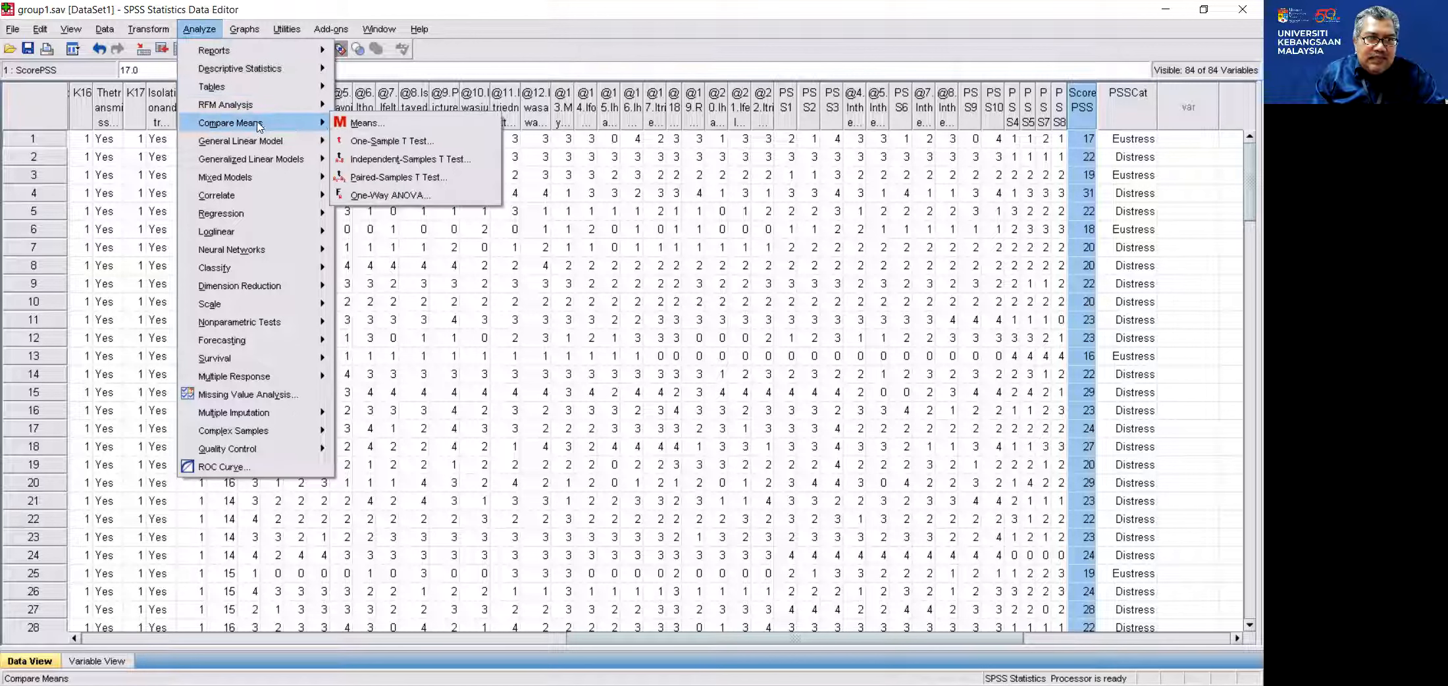
left_click(449, 161)
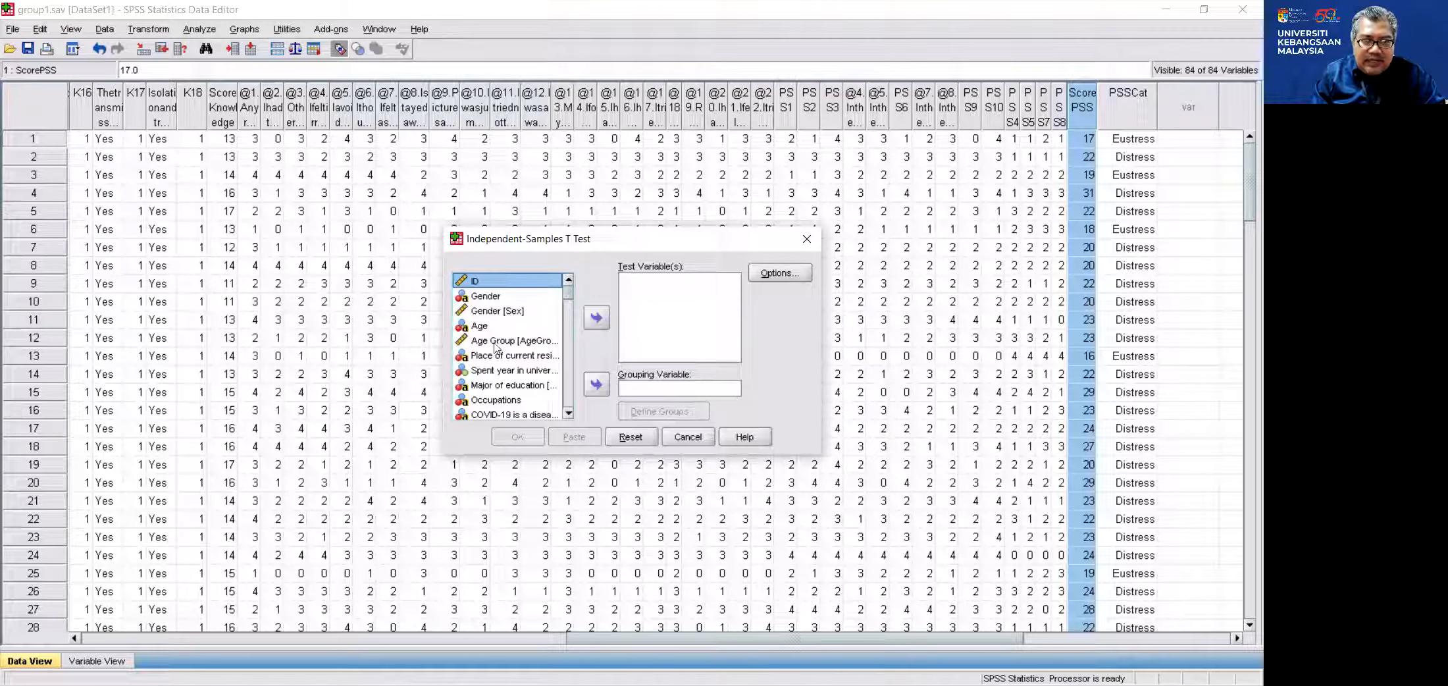
left_click_drag(566, 303, 570, 416)
left_click(491, 398)
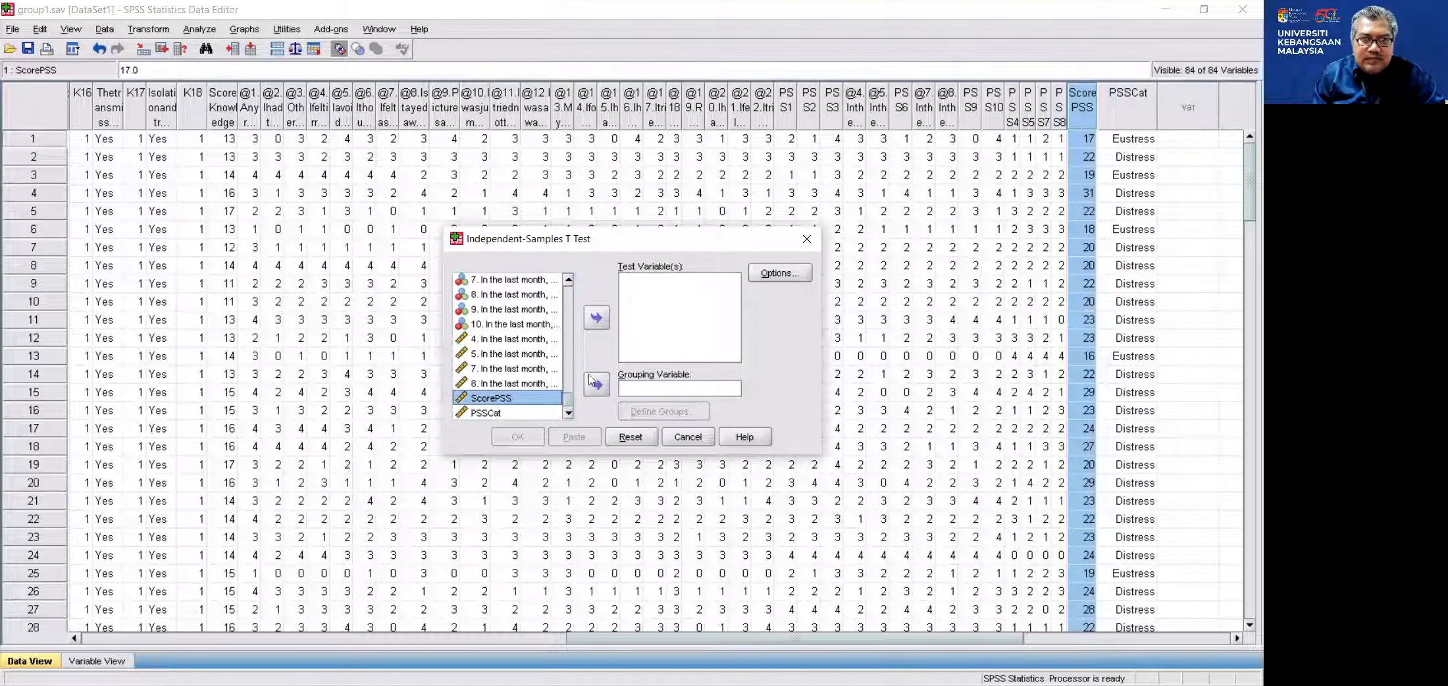
left_click(596, 318)
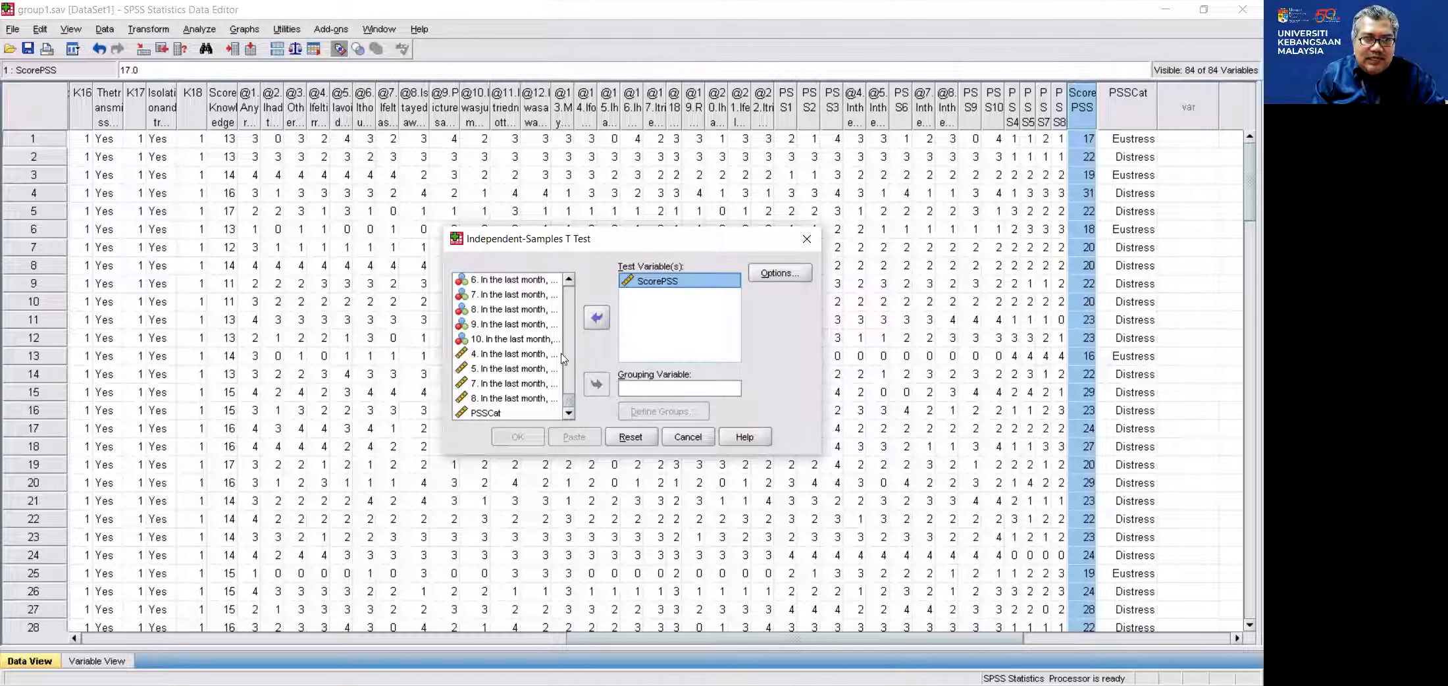
- Add ScoreKnowledge as a second test variable in the t test
scroll(568, 380, "up", 5)
left_click_drag(569, 382, 573, 352)
left_click(526, 320)
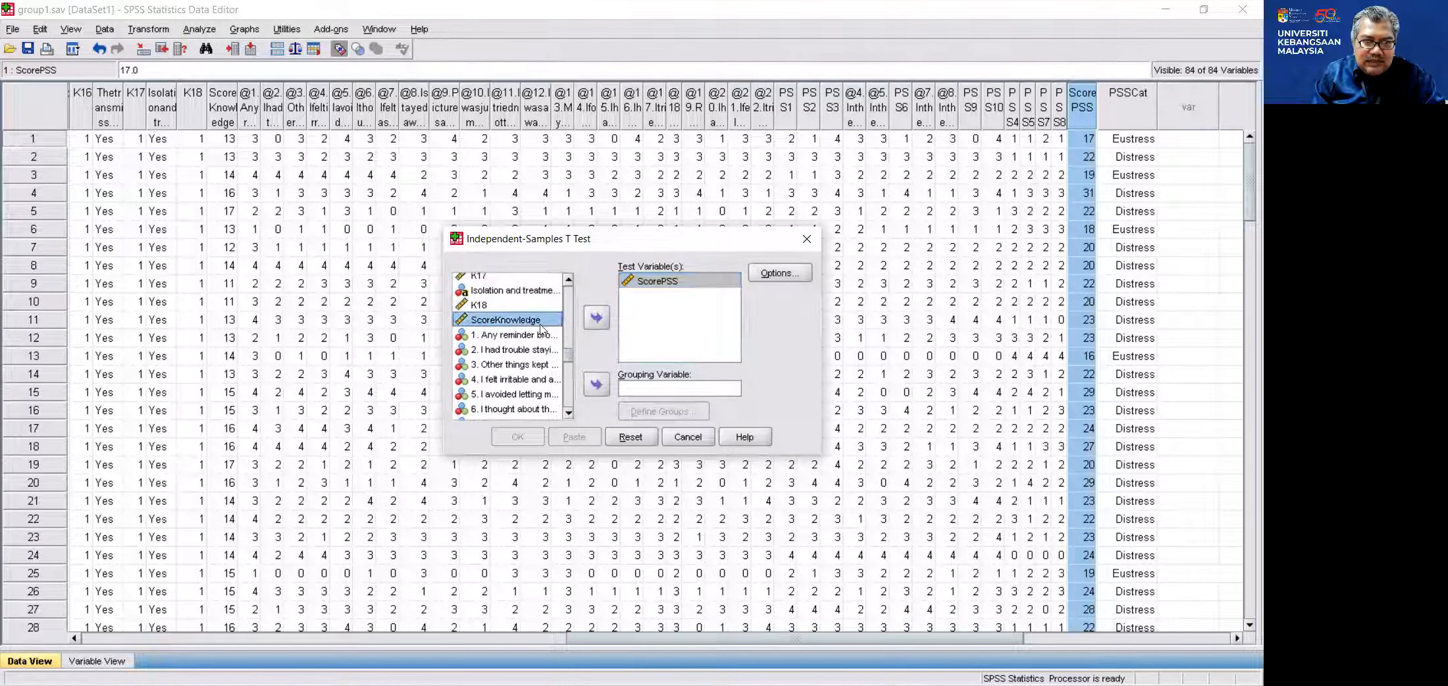
left_click(597, 317)
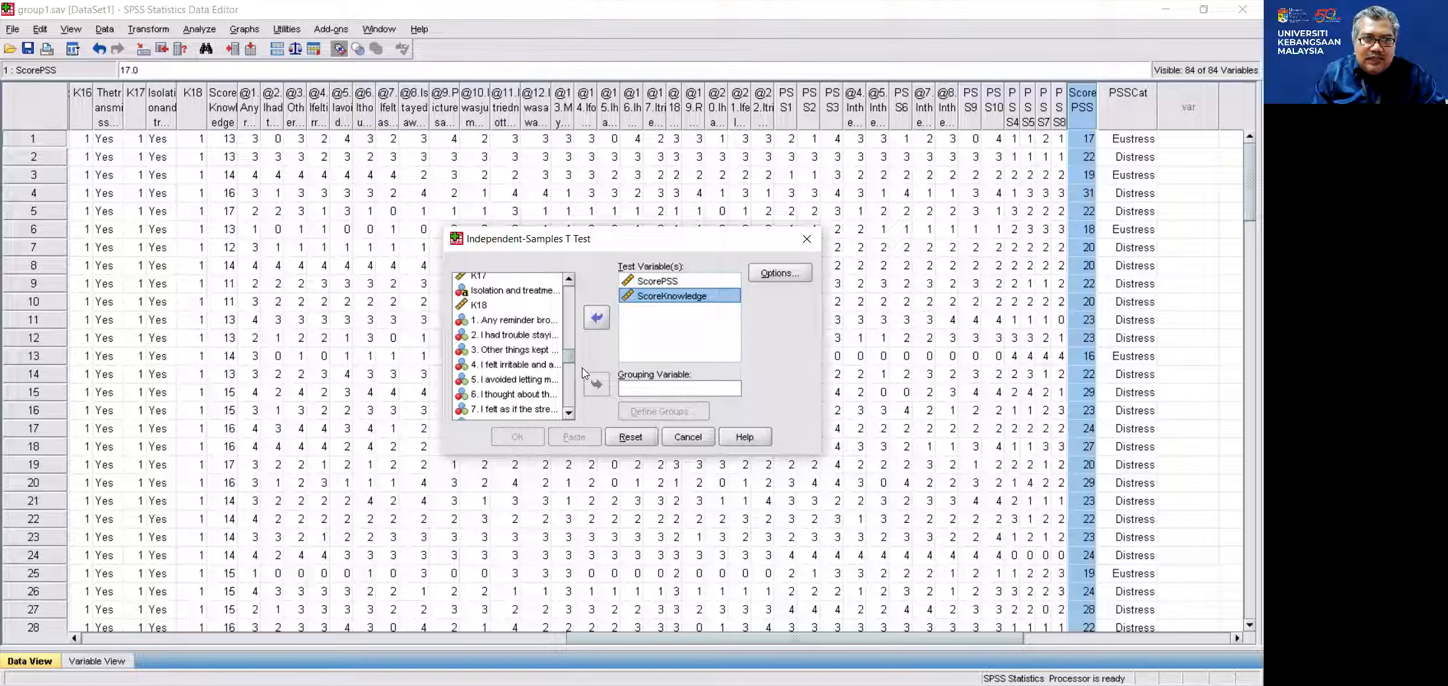
- Assign Gender [Sex] as the grouping variable of the t test
left_click_drag(570, 362, 570, 291)
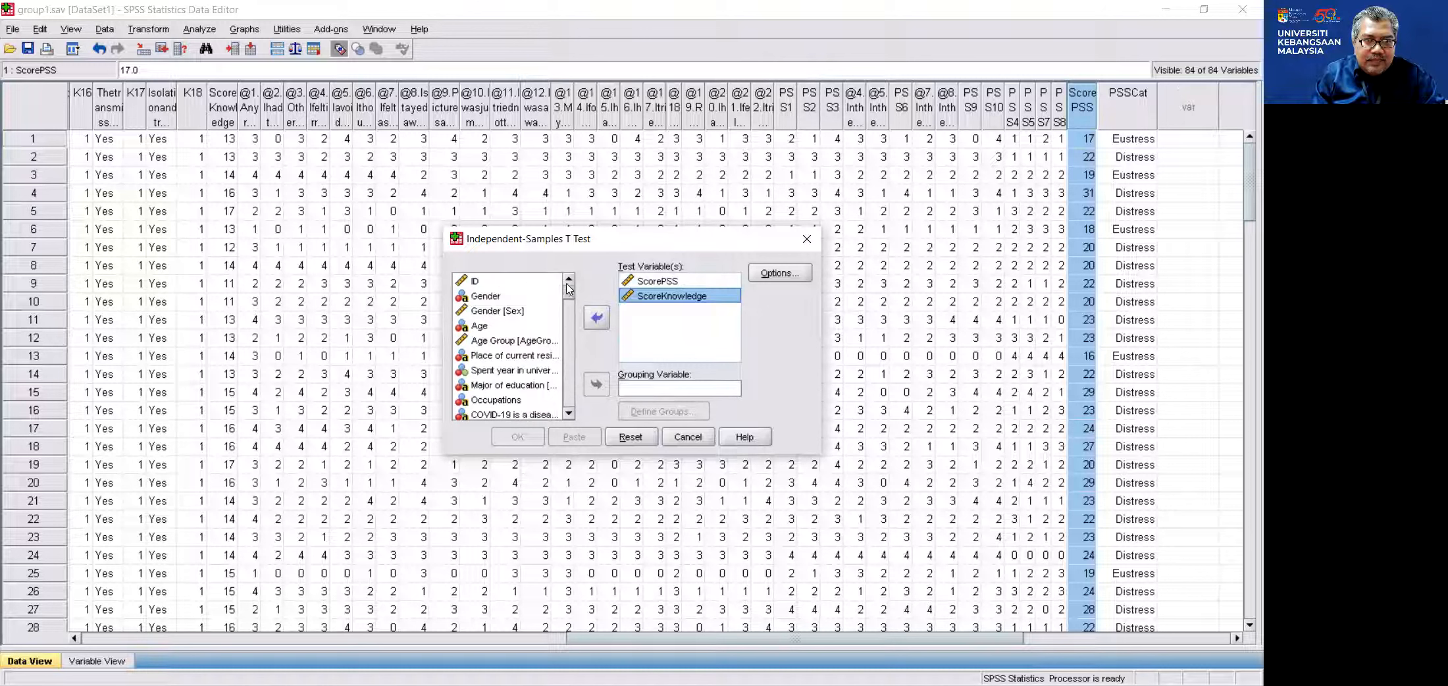
left_click(501, 312)
left_click(598, 390)
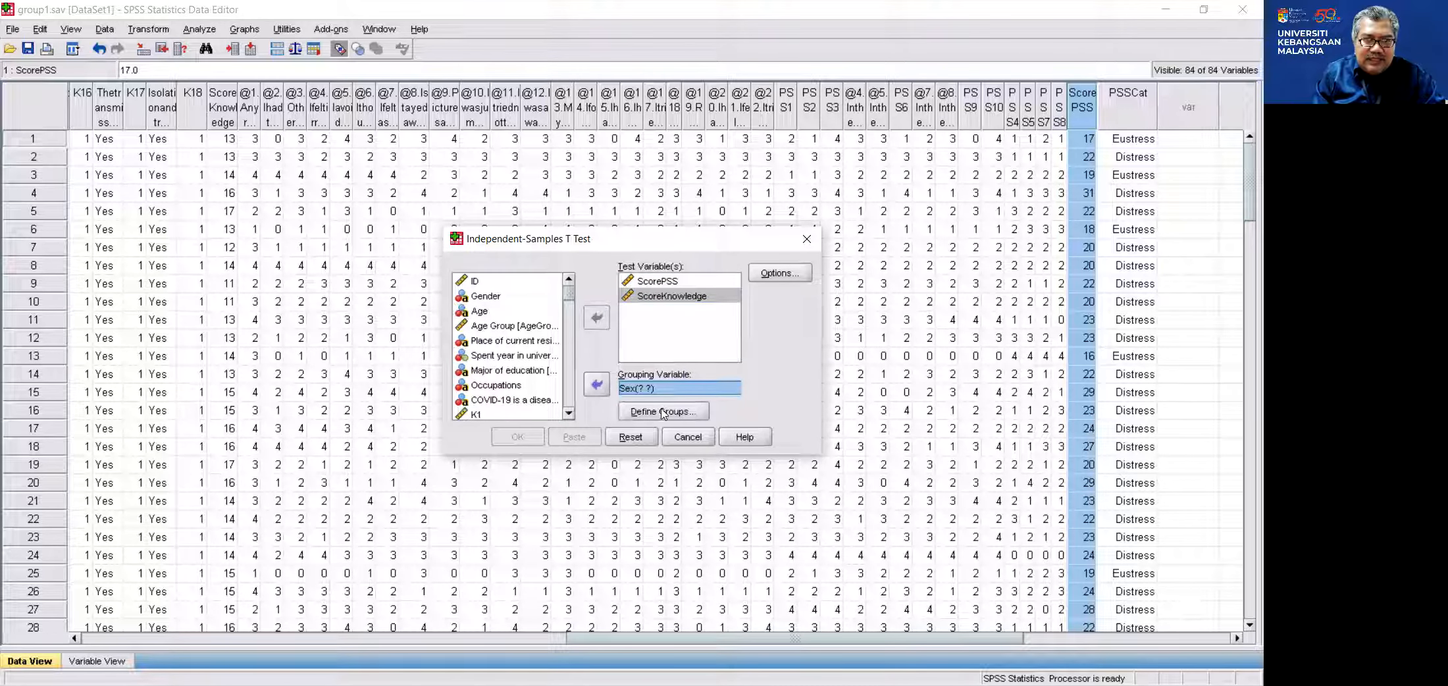
- Check the Sex codes against their value labels in the data, and define Group 1 as 0 and Group 2 as 1
left_click_drag(592, 638, 100, 638)
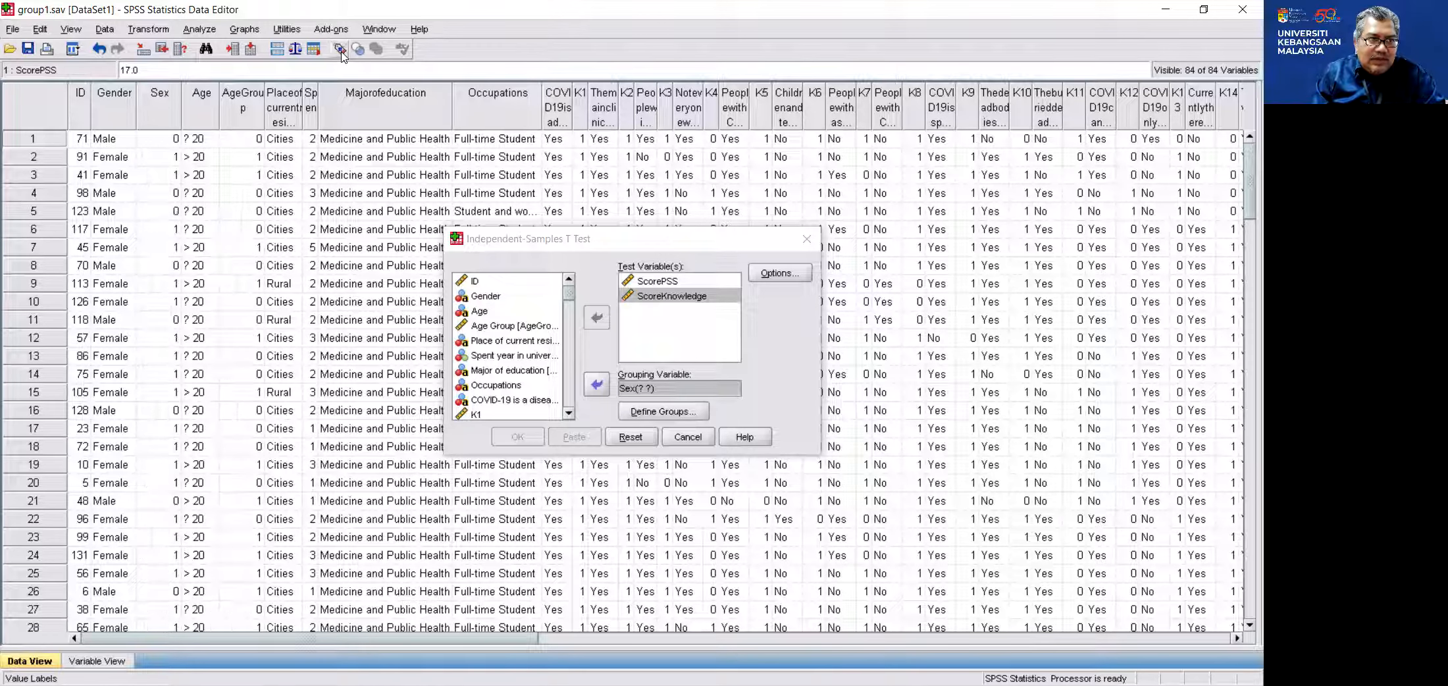
left_click(340, 50)
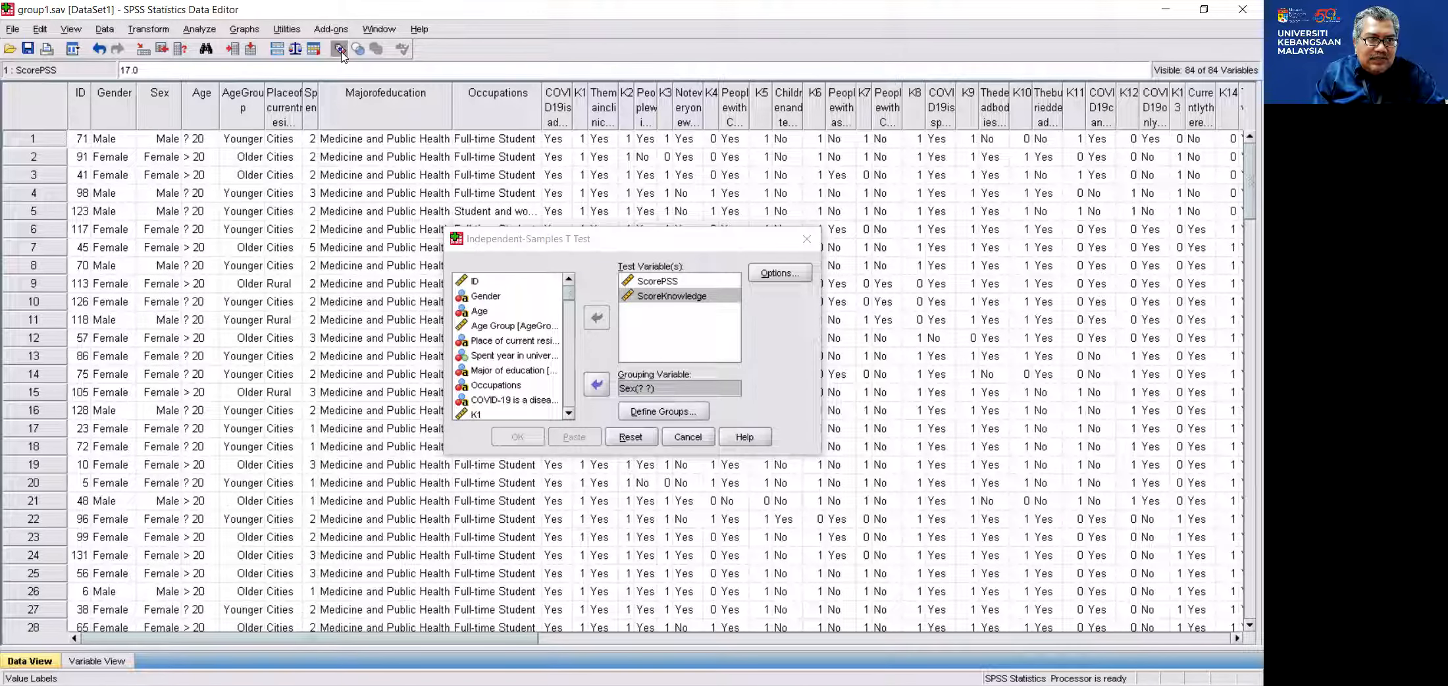
left_click(658, 415)
left_click(636, 331)
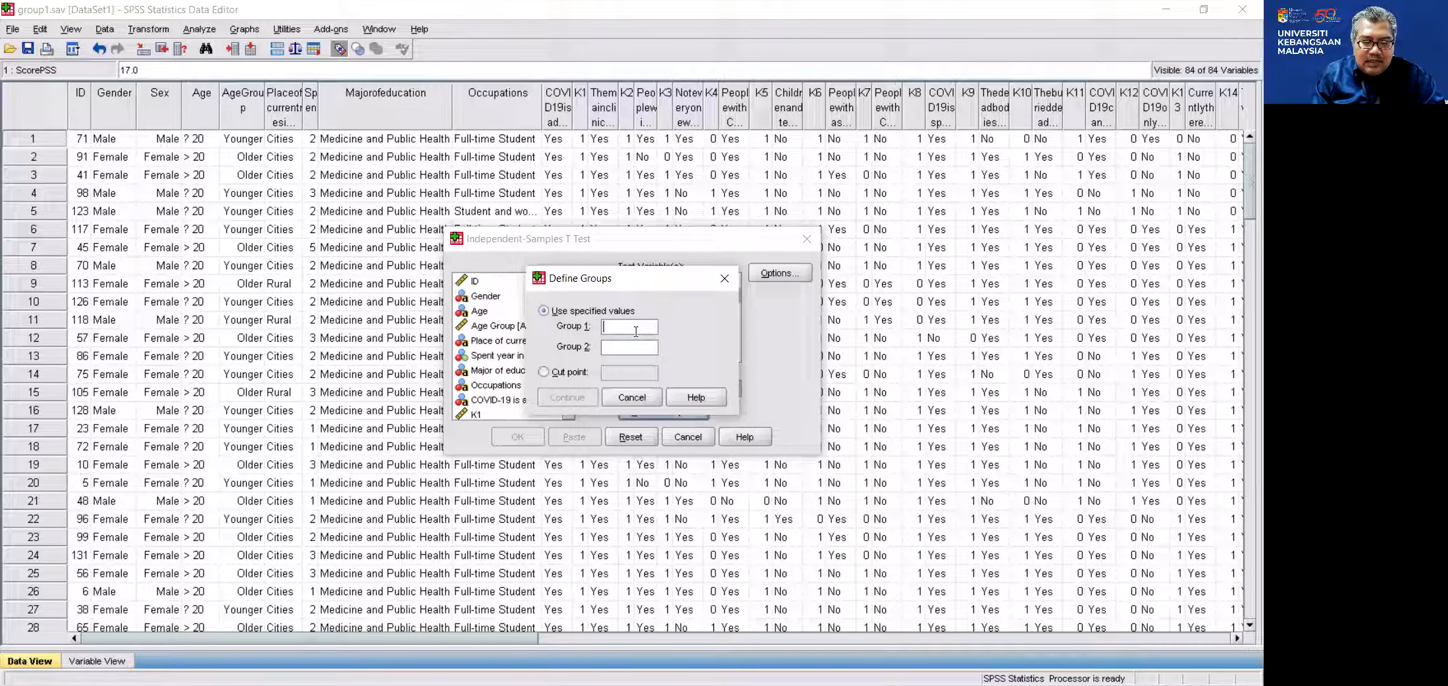
type("2")
key("BackSpace")
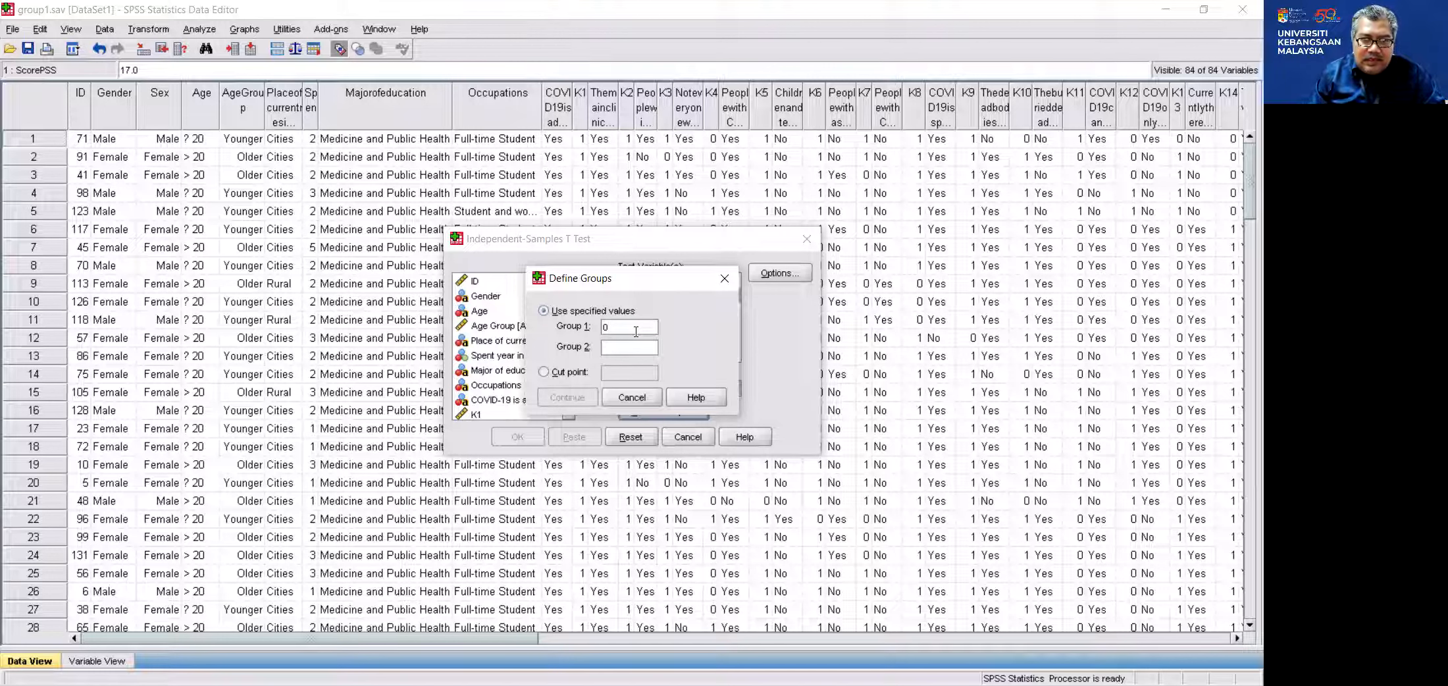
left_click(624, 345)
type("1")
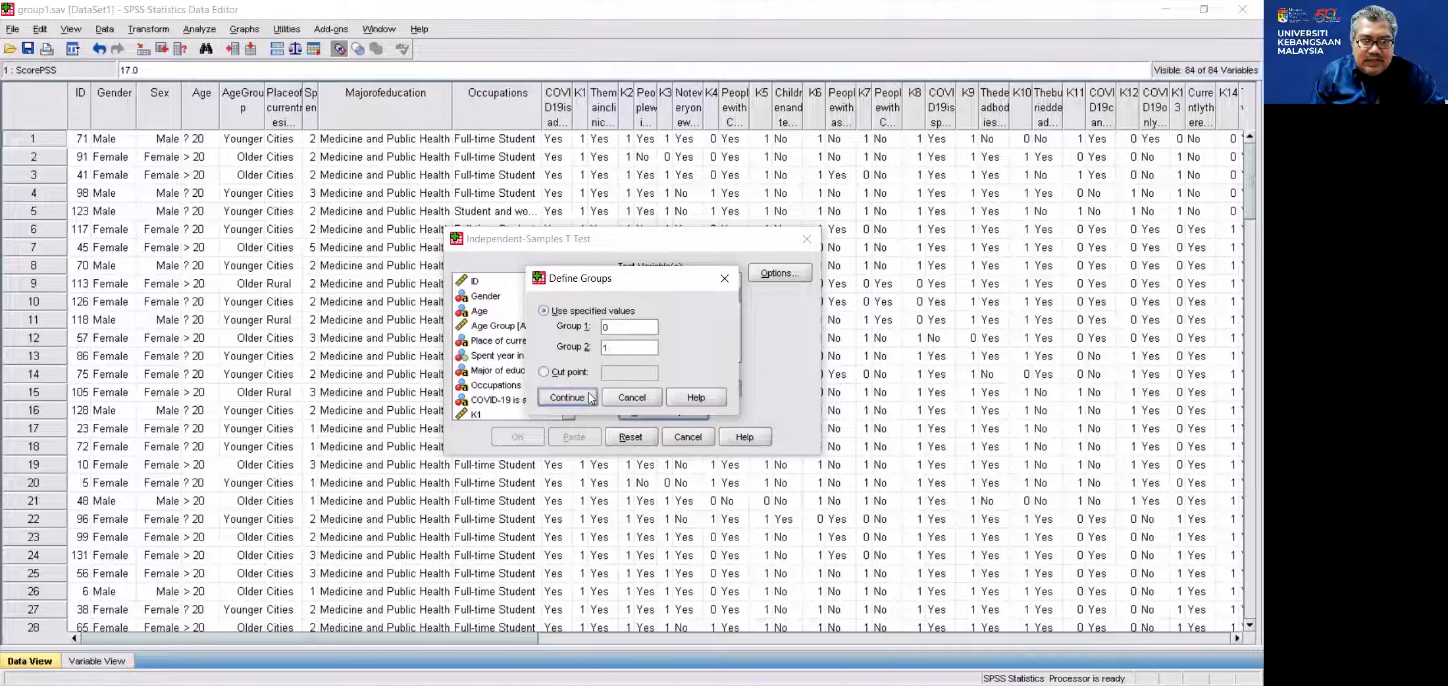
left_click(568, 398)
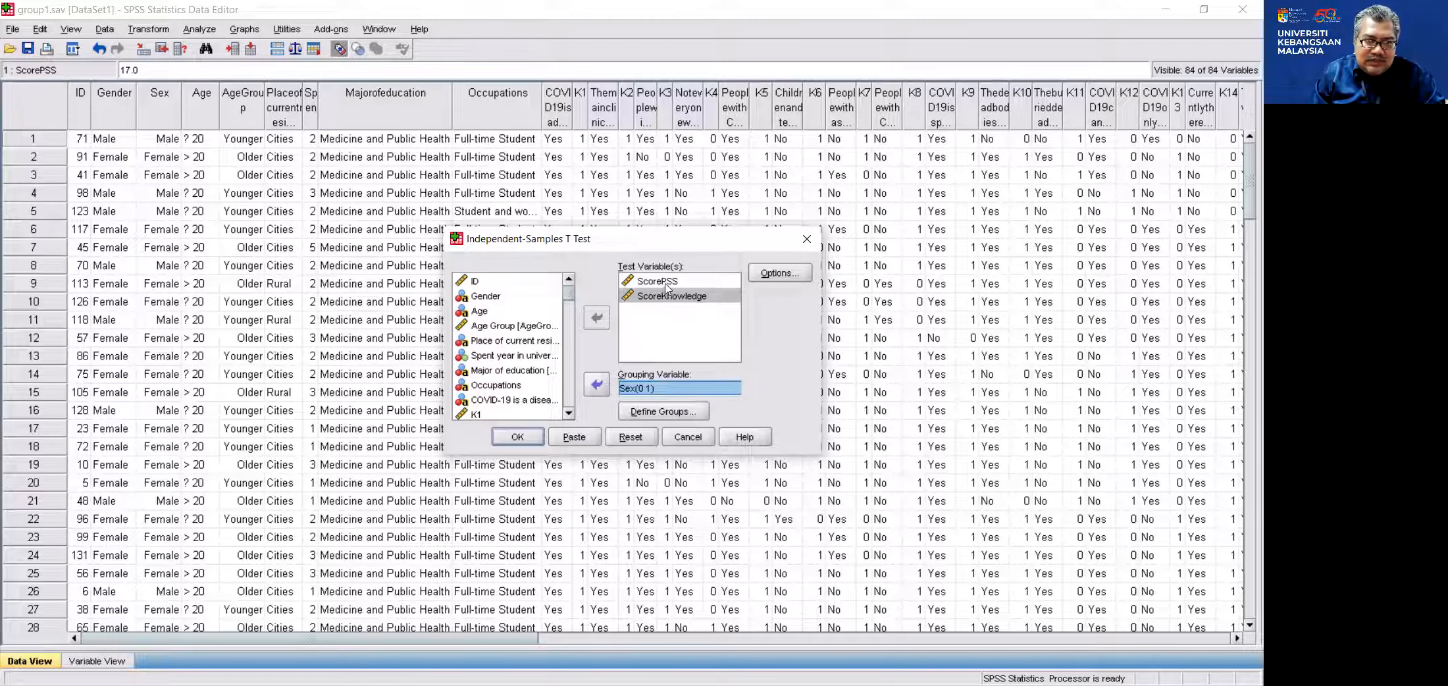
- Run the independent-samples t test of ScorePSS and ScoreKnowledge by Sex
left_click(520, 439)
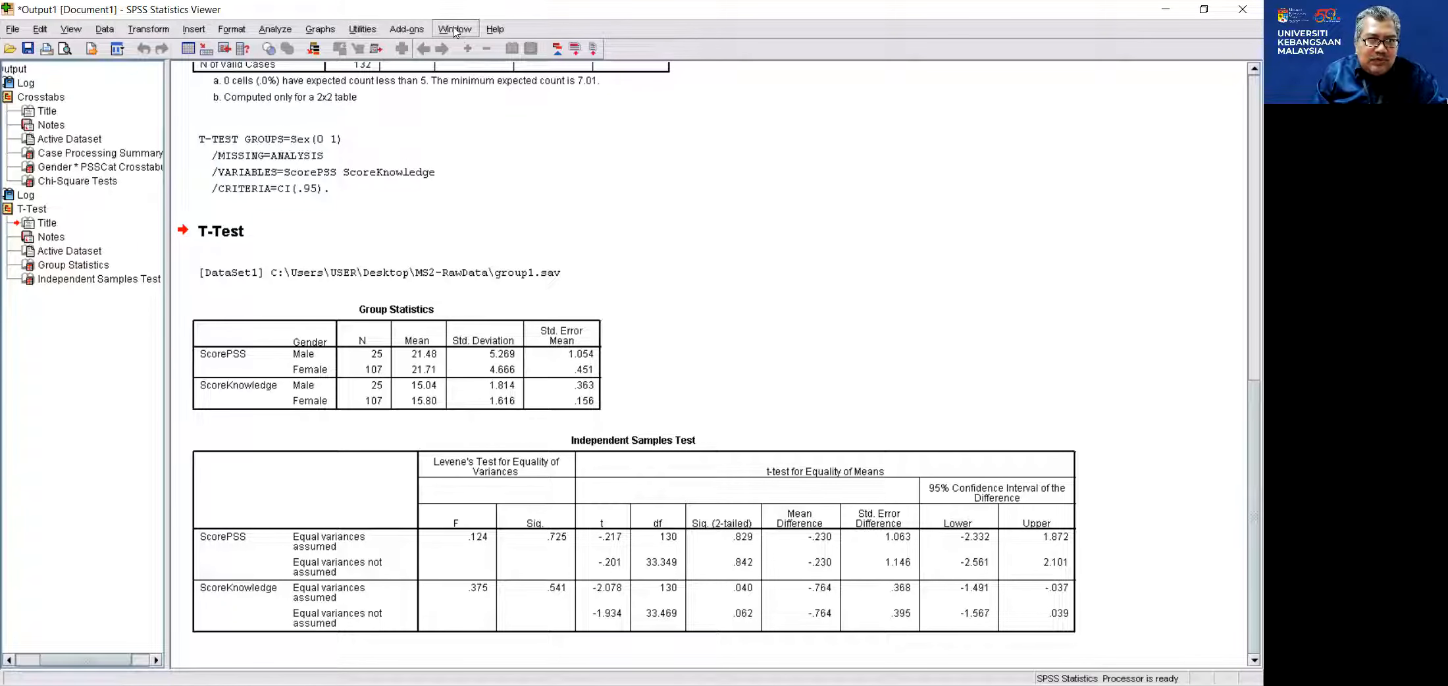
- Start a simple scatterplot and put ScoreKnowledge on its X axis
left_click(273, 30)
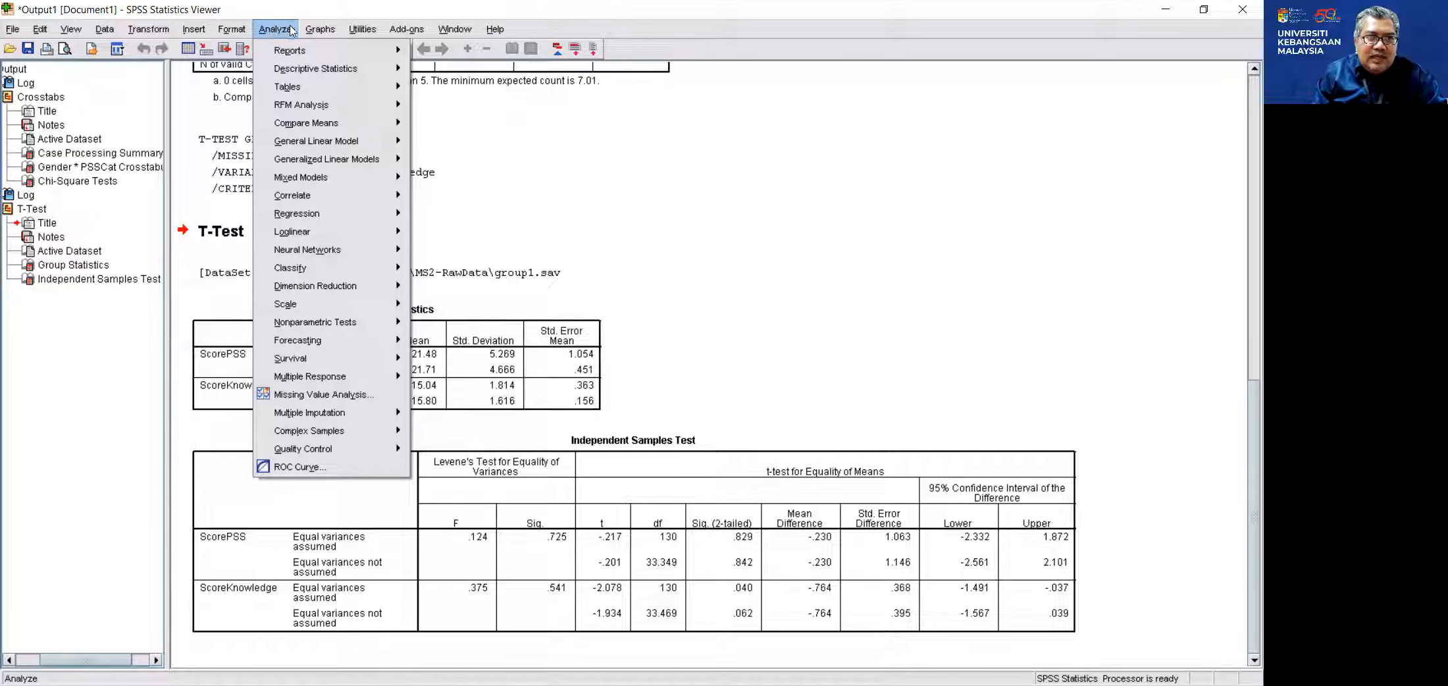
mouse_move(317, 33)
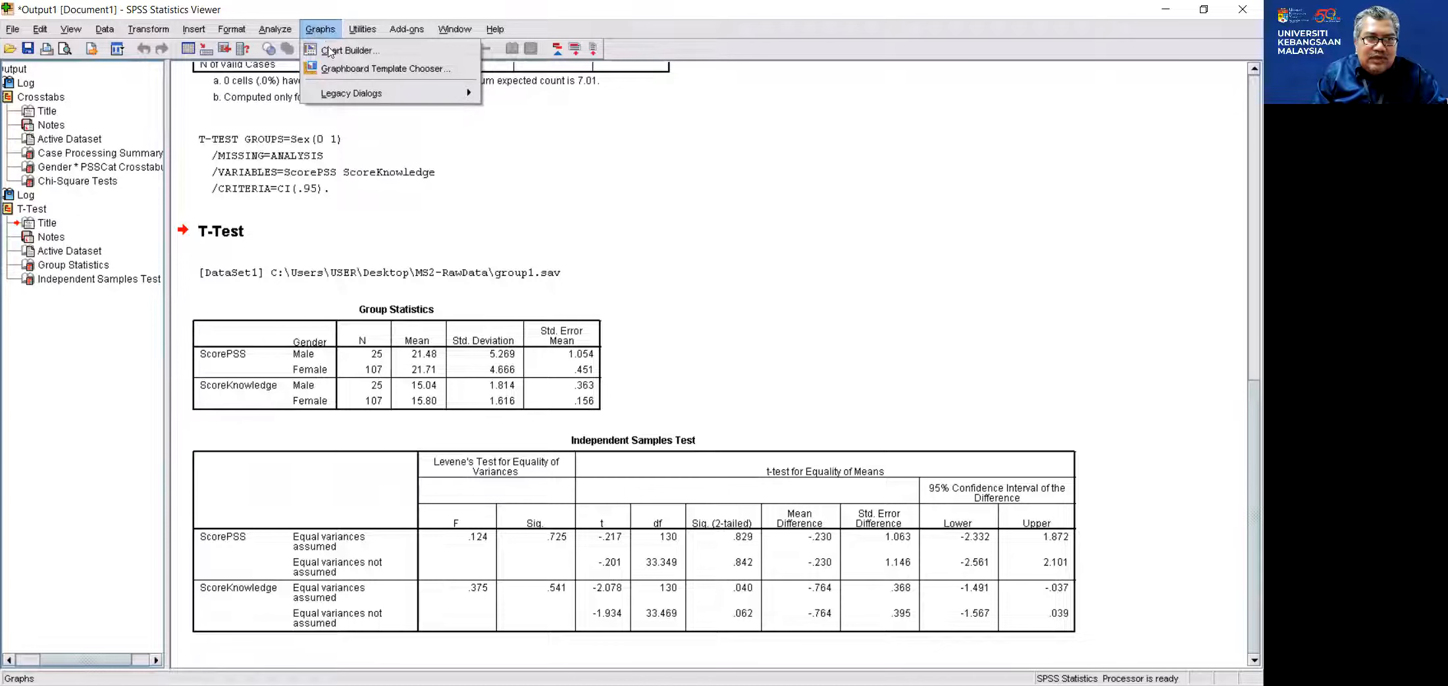
mouse_move(429, 105)
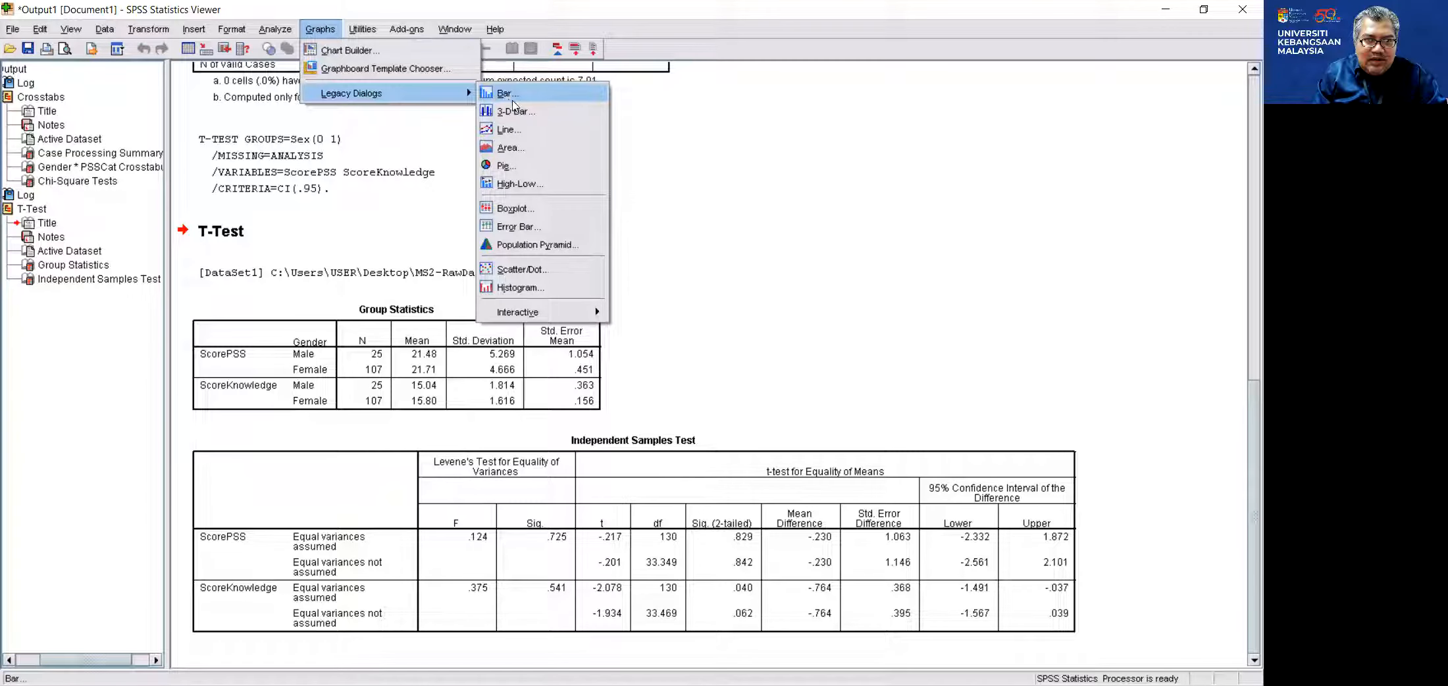
left_click(546, 270)
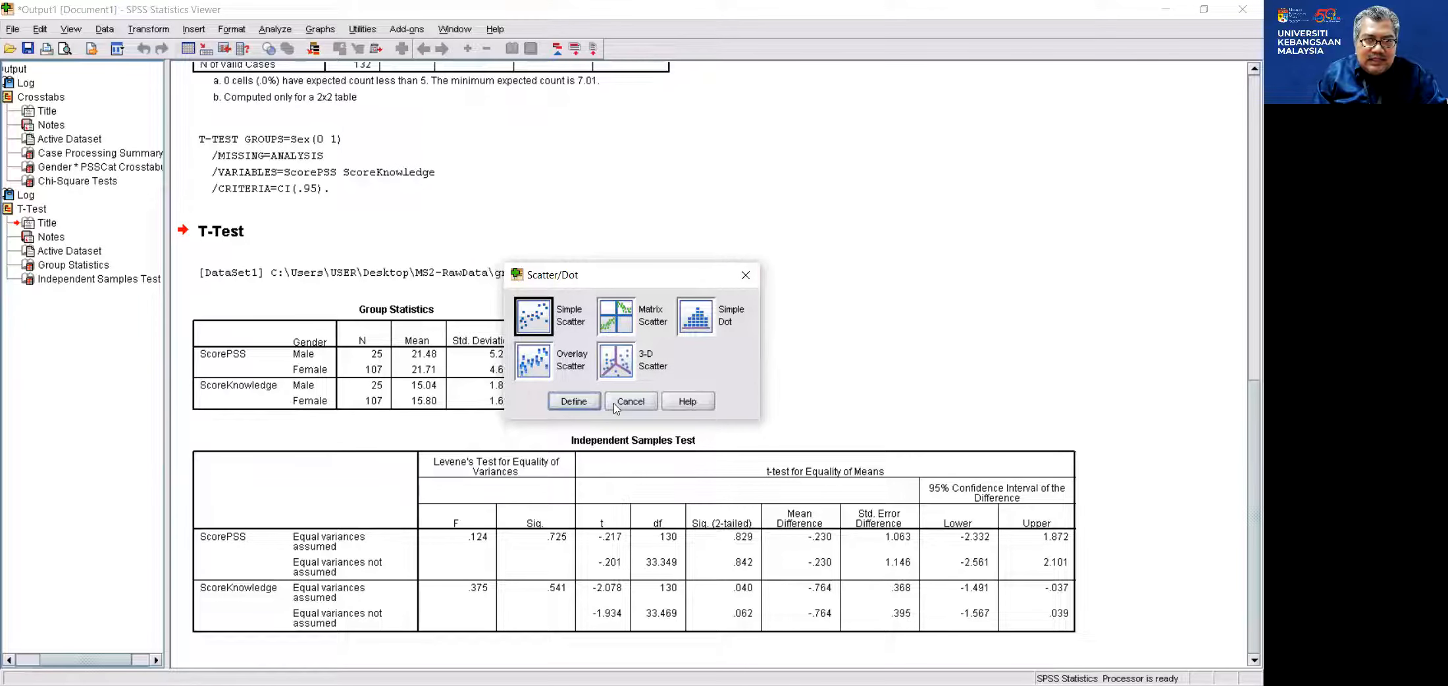
left_click(574, 401)
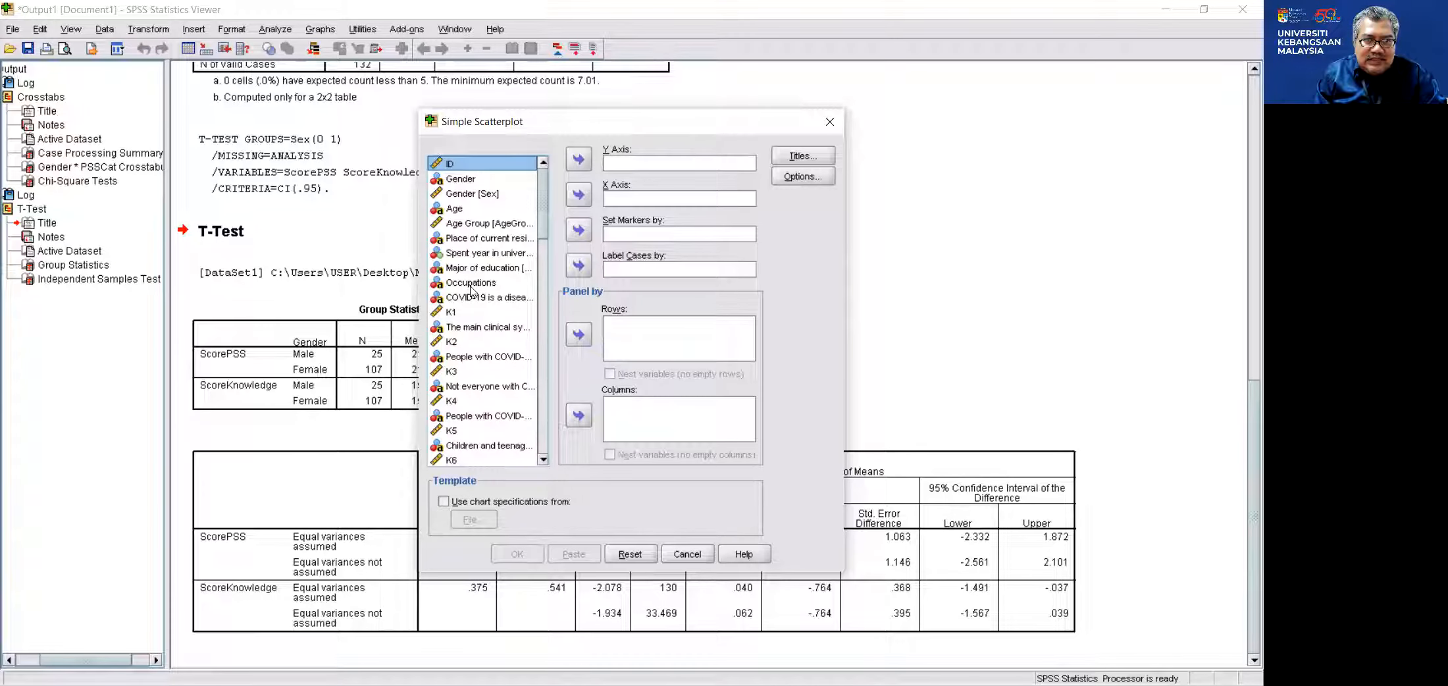
scroll(527, 343, "down", 12)
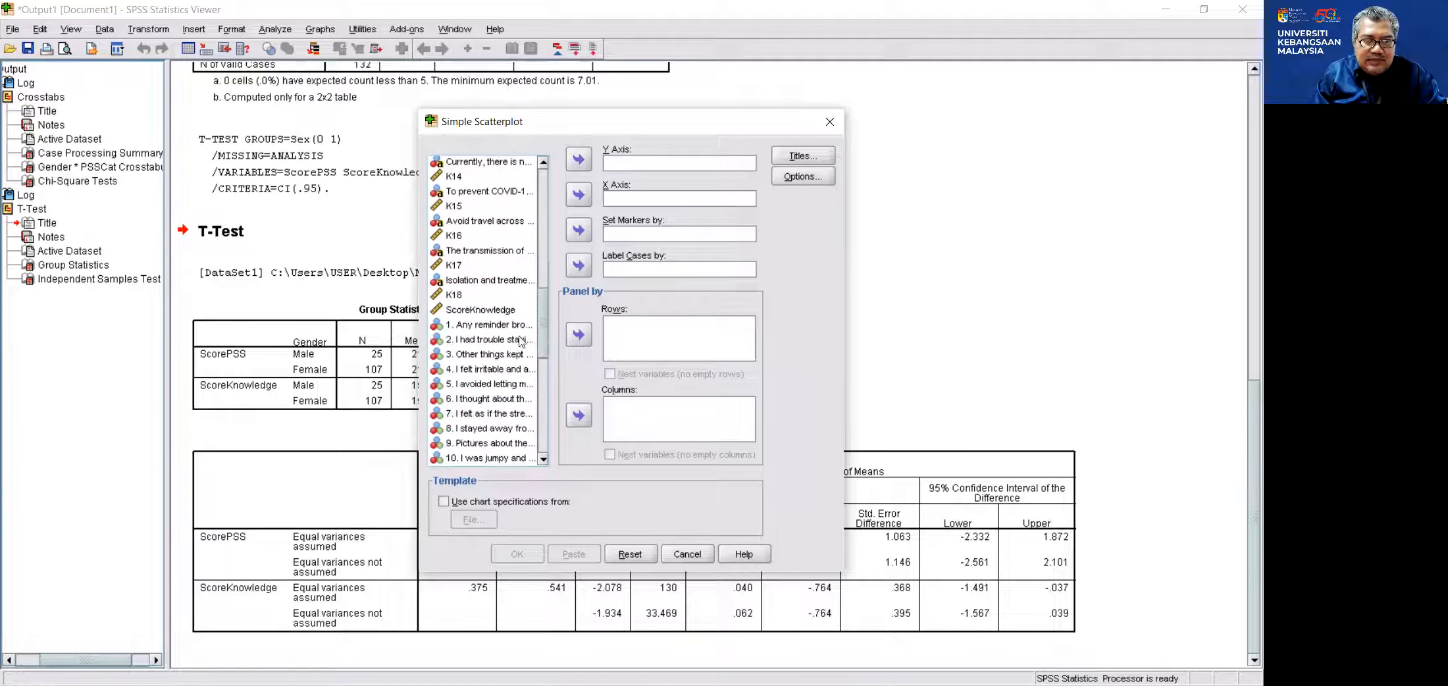
left_click(477, 311)
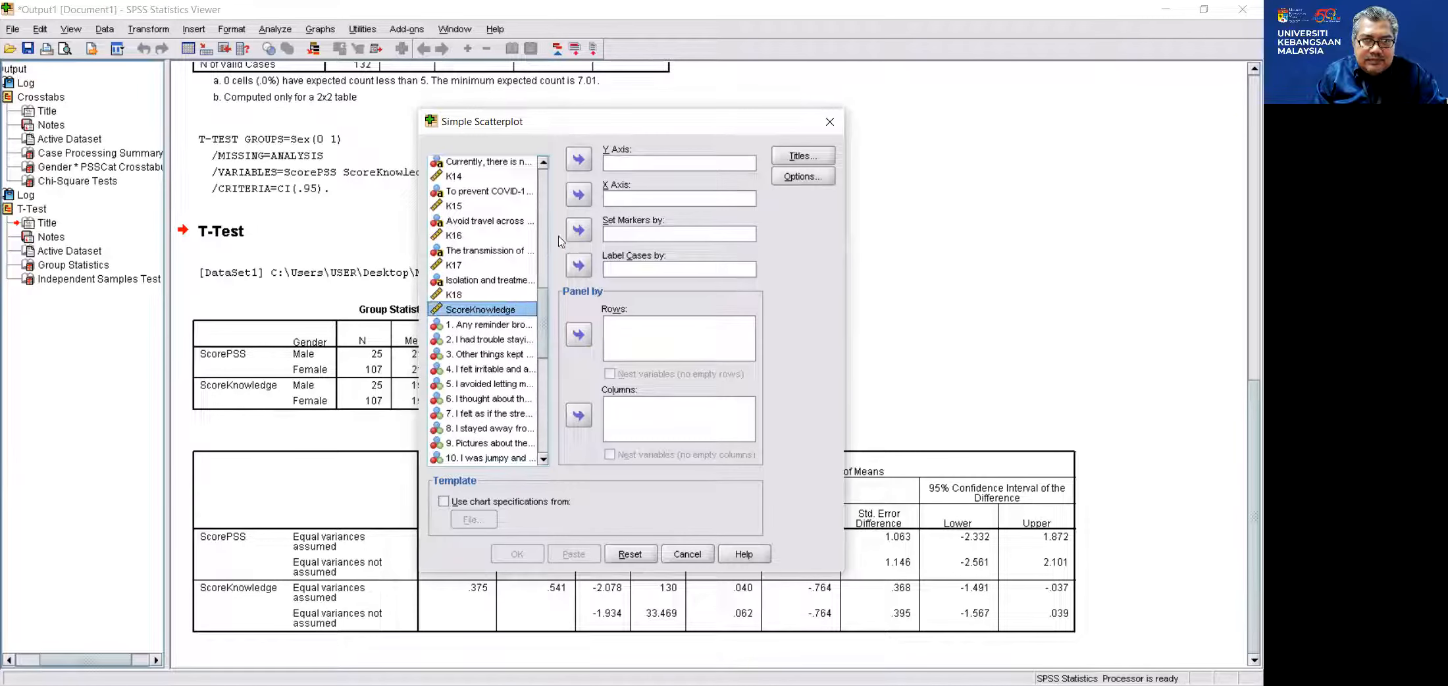
left_click(578, 195)
- Put ScorePSS on the Y axis and generate the scatterplot
left_click_drag(545, 310, 546, 413)
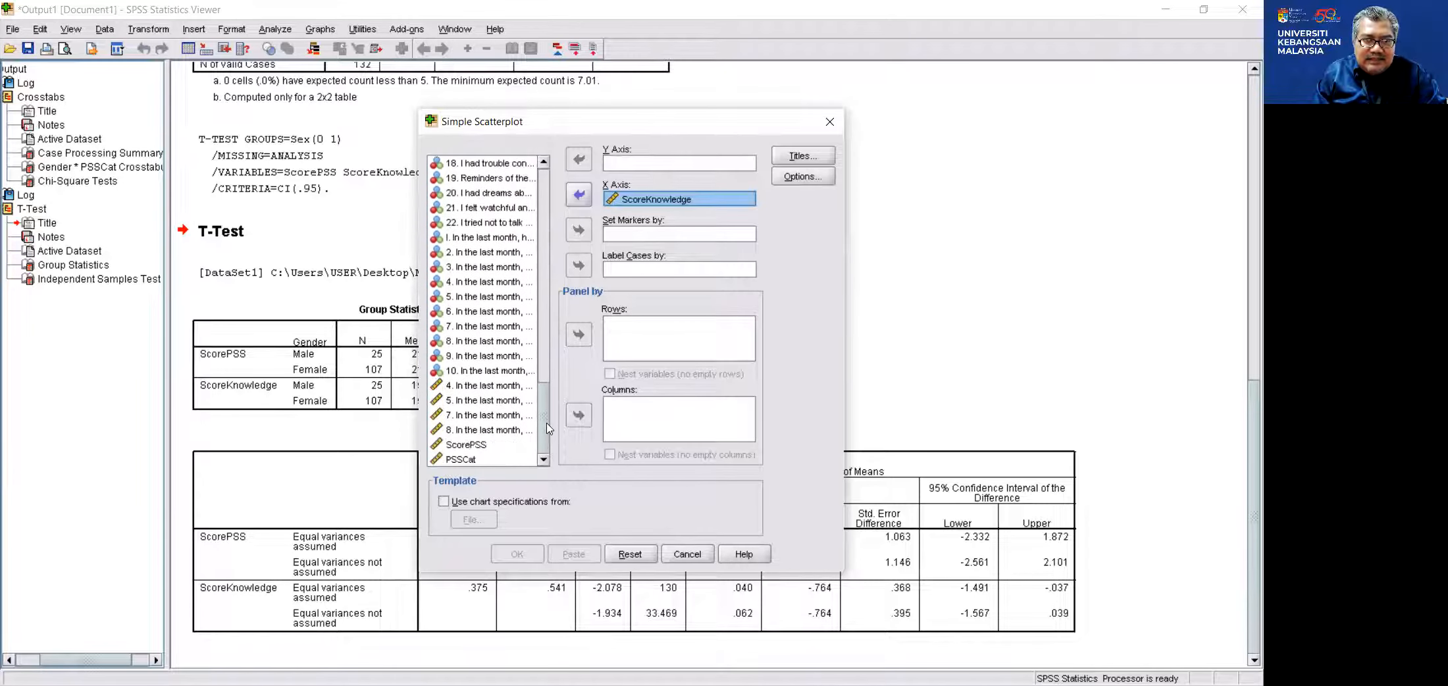
left_click(464, 445)
left_click(579, 160)
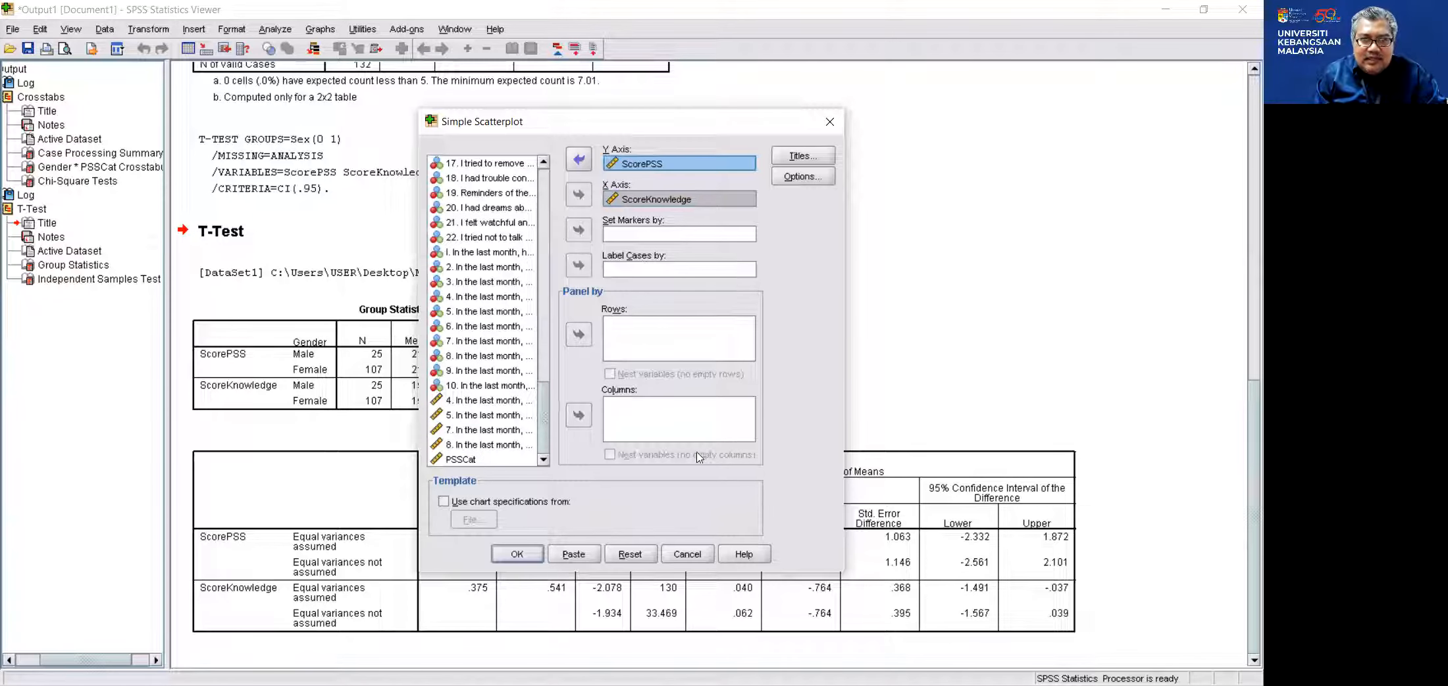
left_click(518, 554)
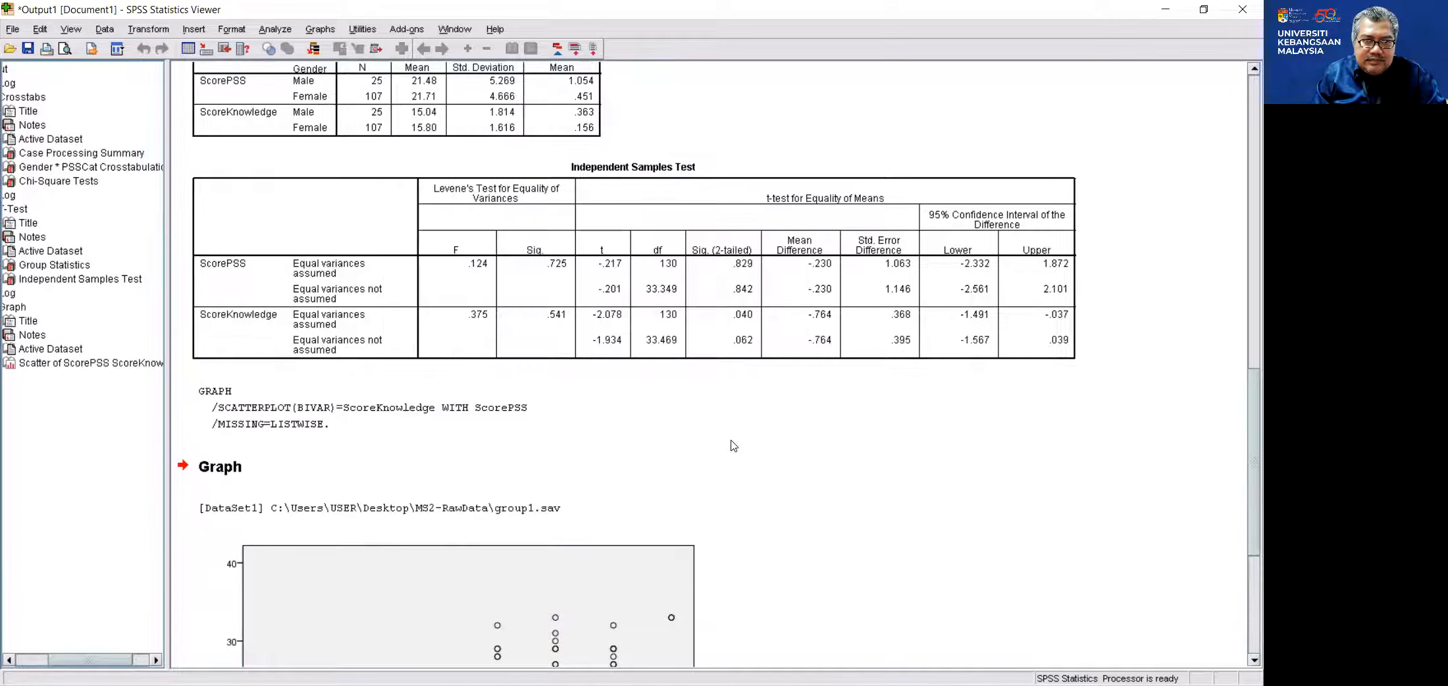
- Try to open the scatterplot of ScorePSS against ScoreKnowledge for editing
scroll(803, 392, "down", 3)
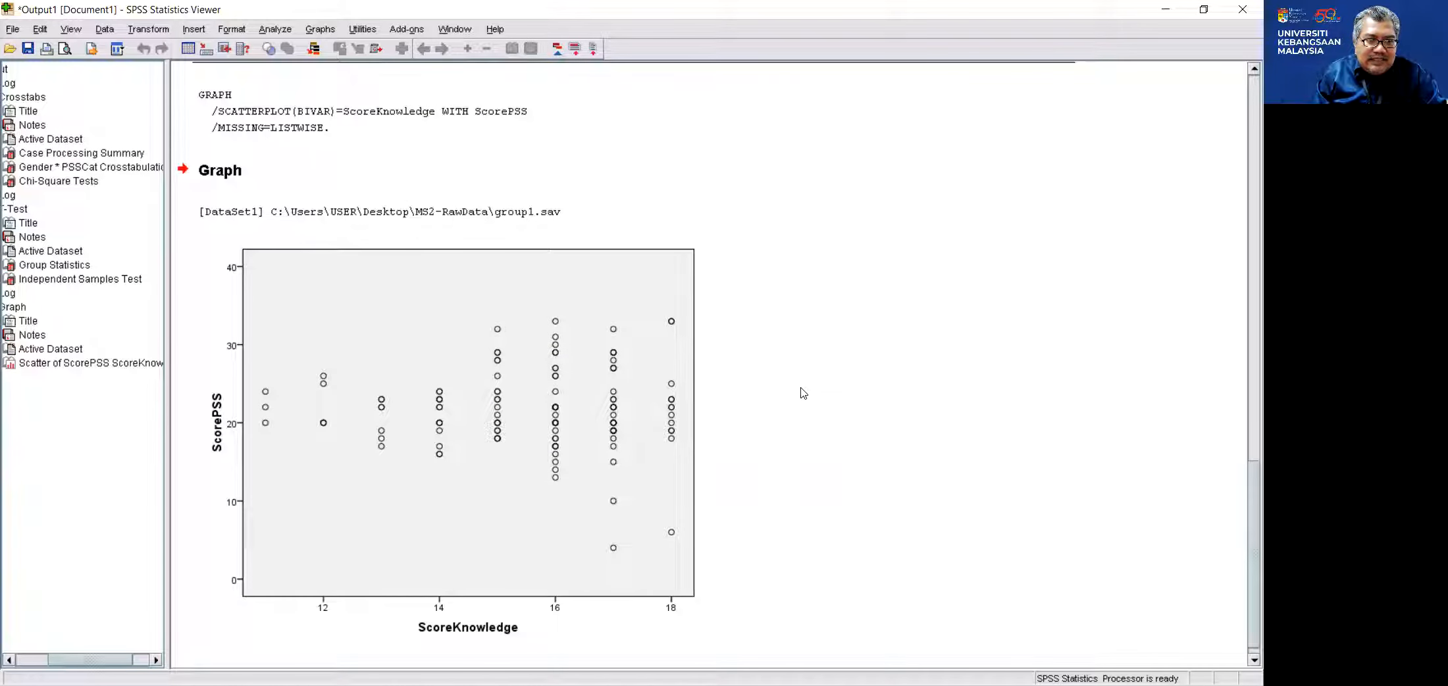
left_click(528, 395)
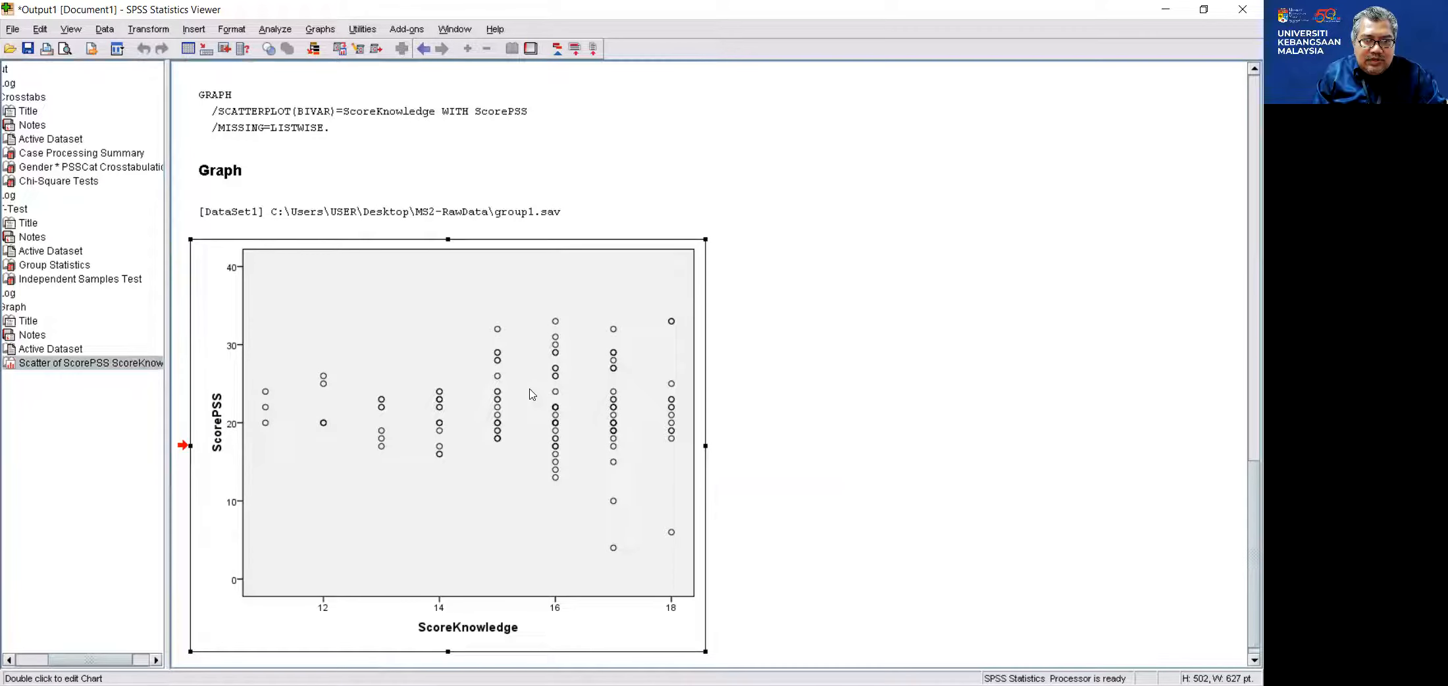
double_click(533, 394)
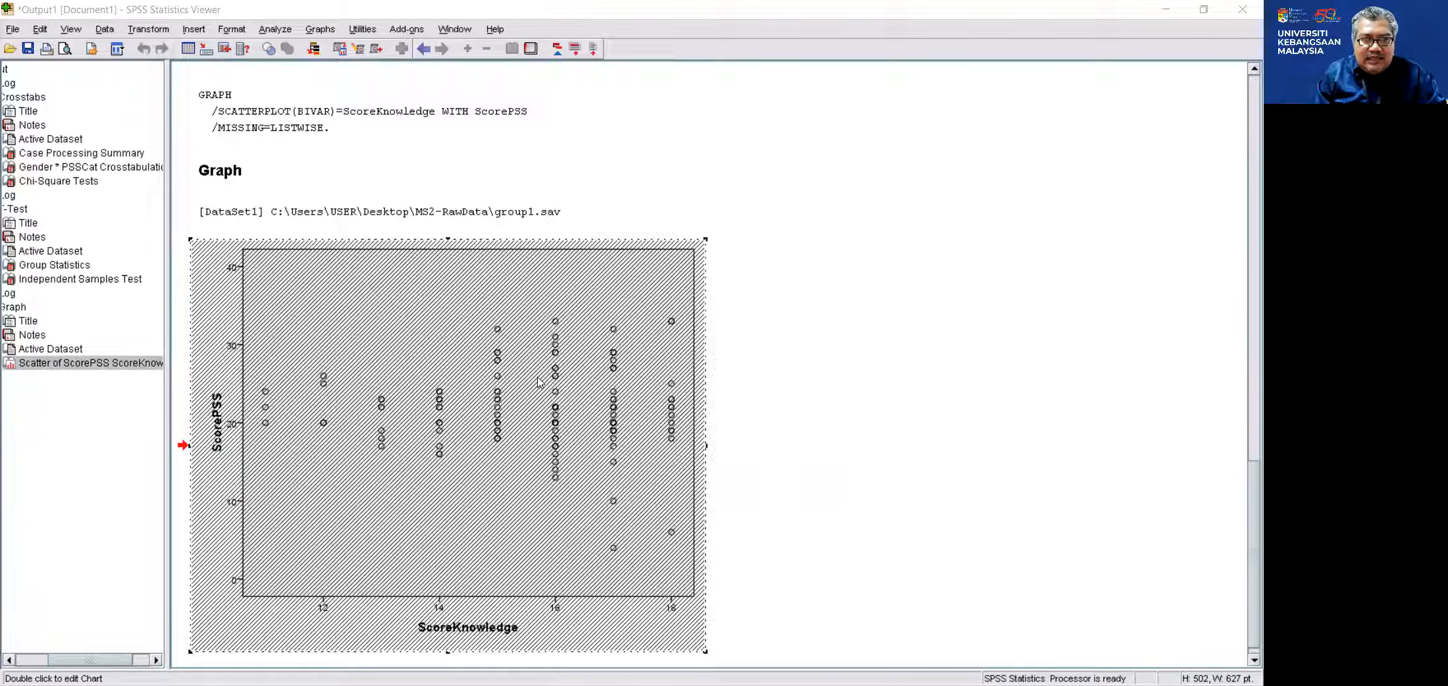
right_click(538, 377)
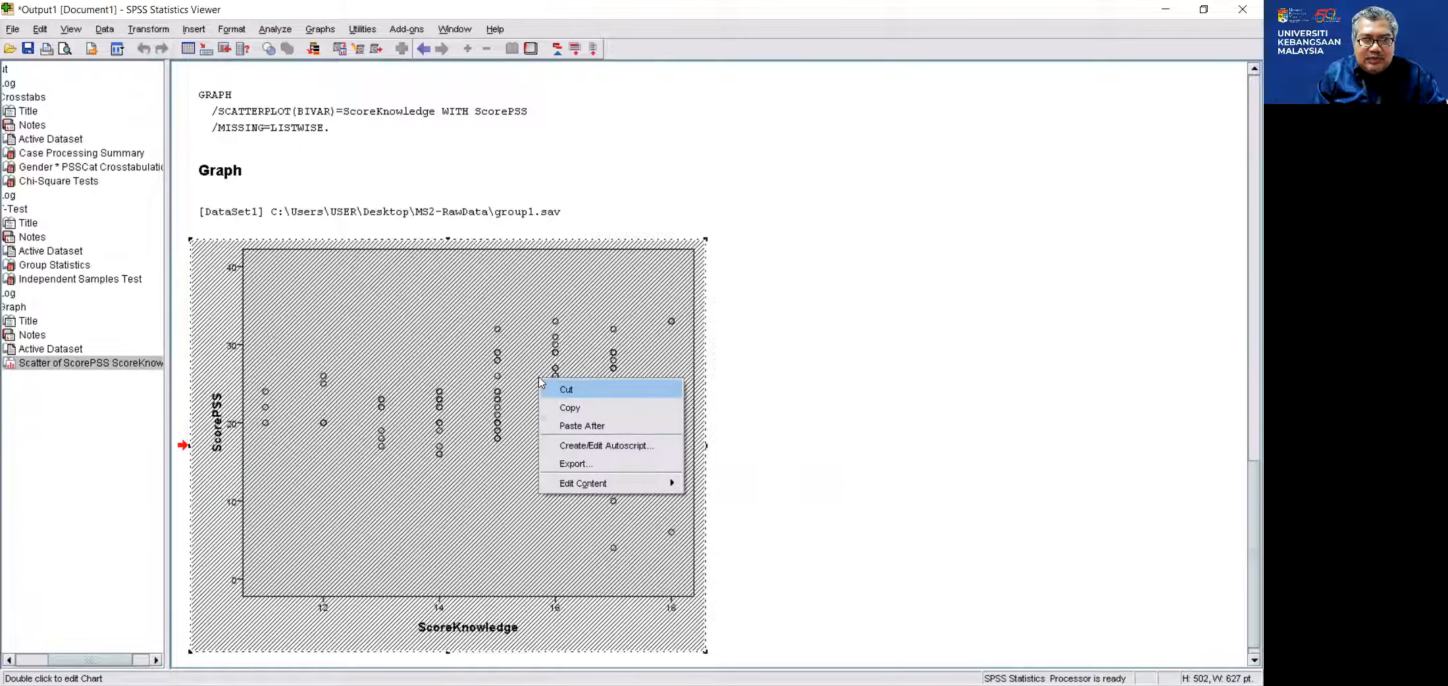
left_click(590, 484)
left_click(725, 484)
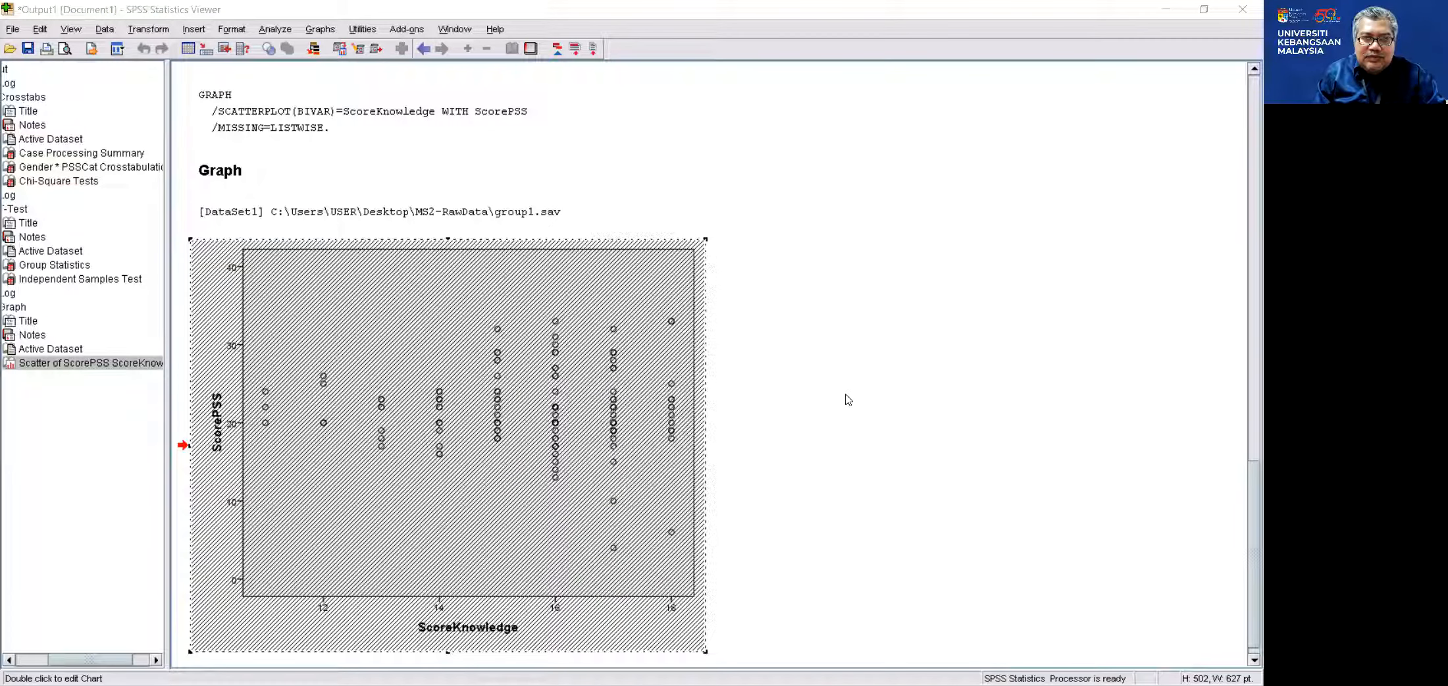
left_click(886, 278)
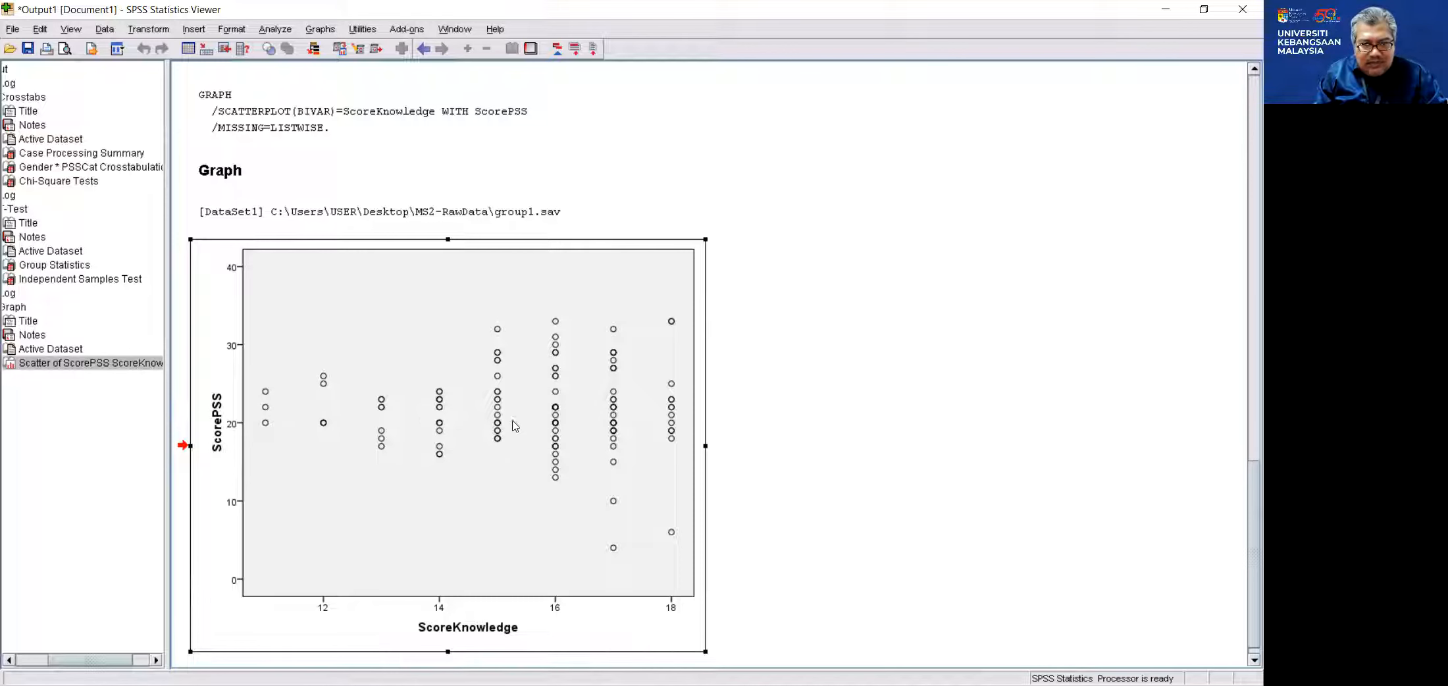
- Start a bivariate correlation analysis with ScorePSS as its first variable
left_click(284, 31)
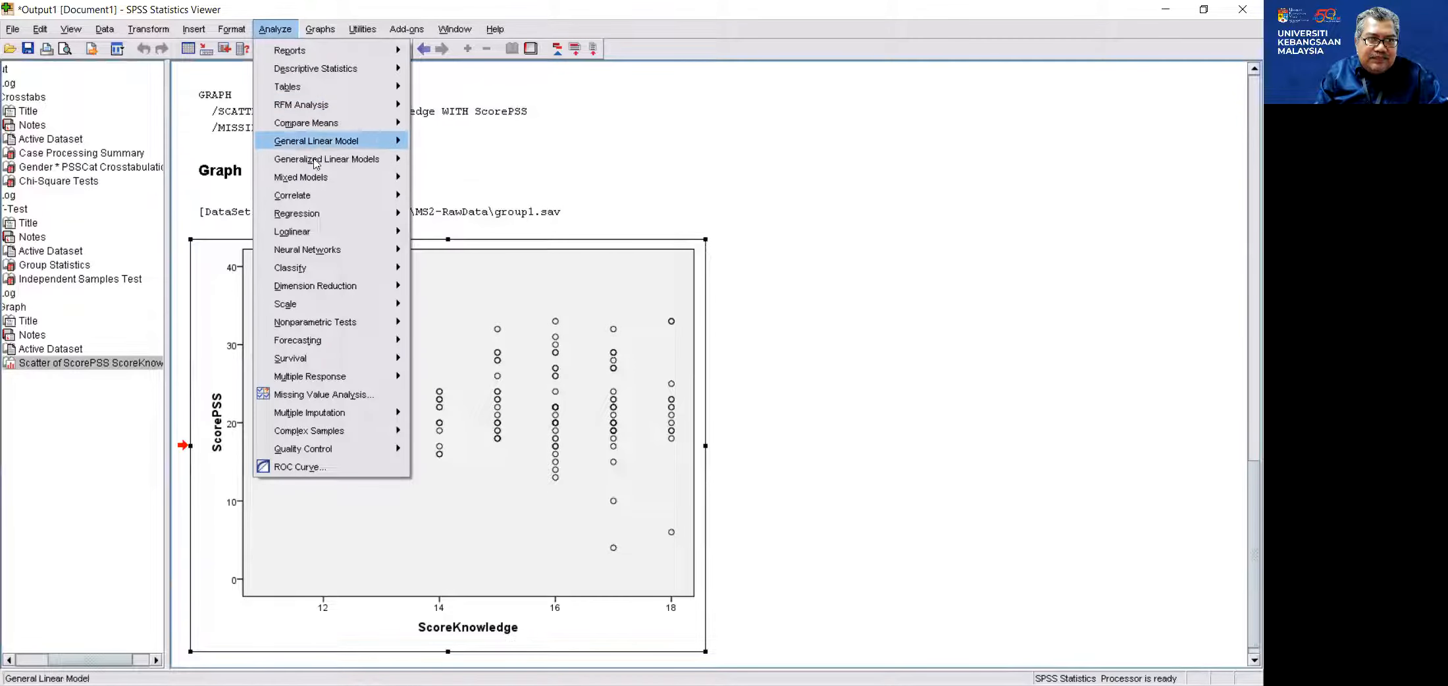
mouse_move(341, 197)
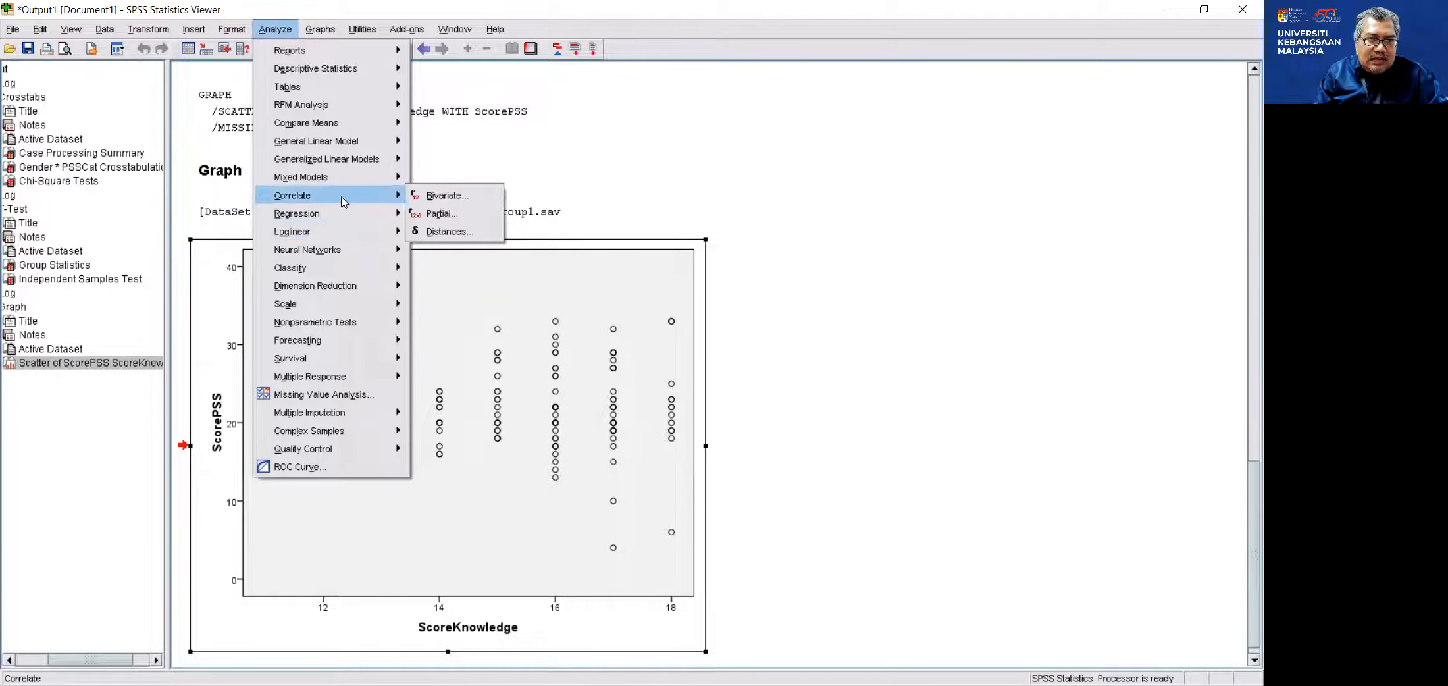
left_click(437, 196)
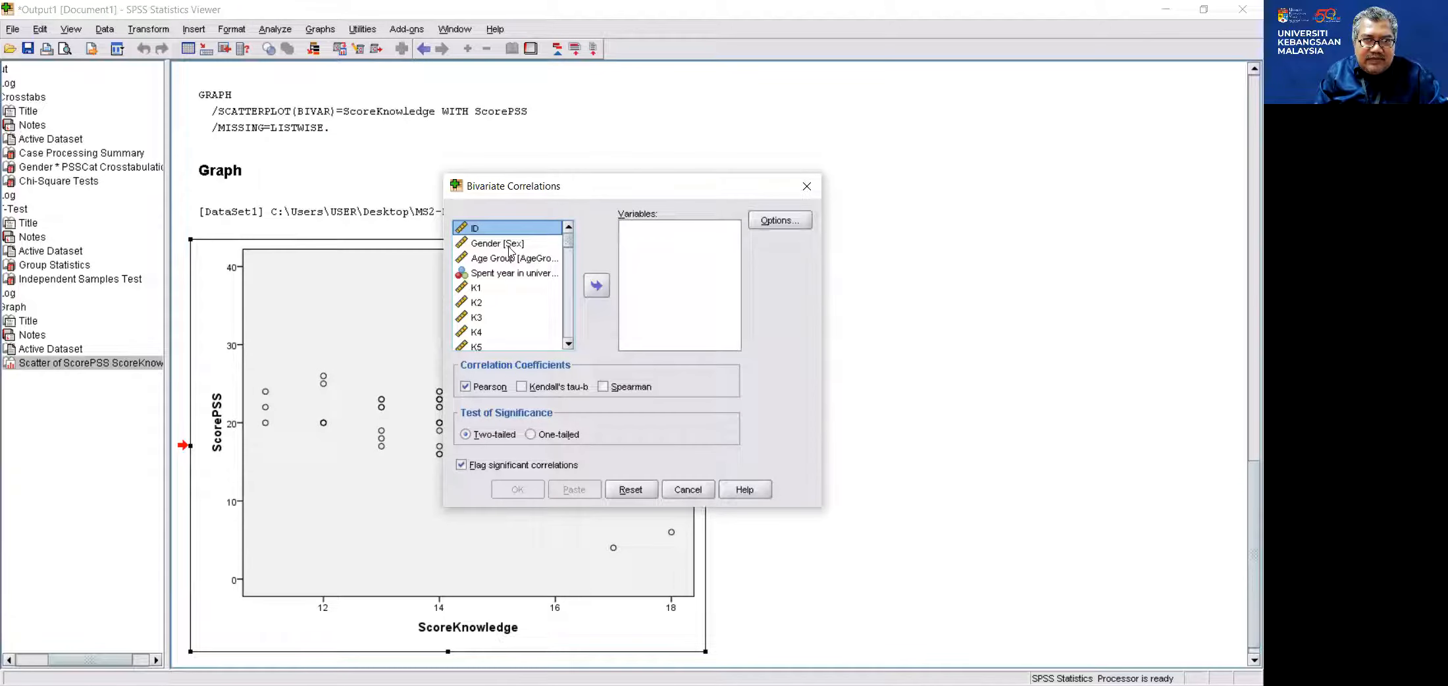
left_click_drag(567, 242, 564, 358)
left_click(480, 329)
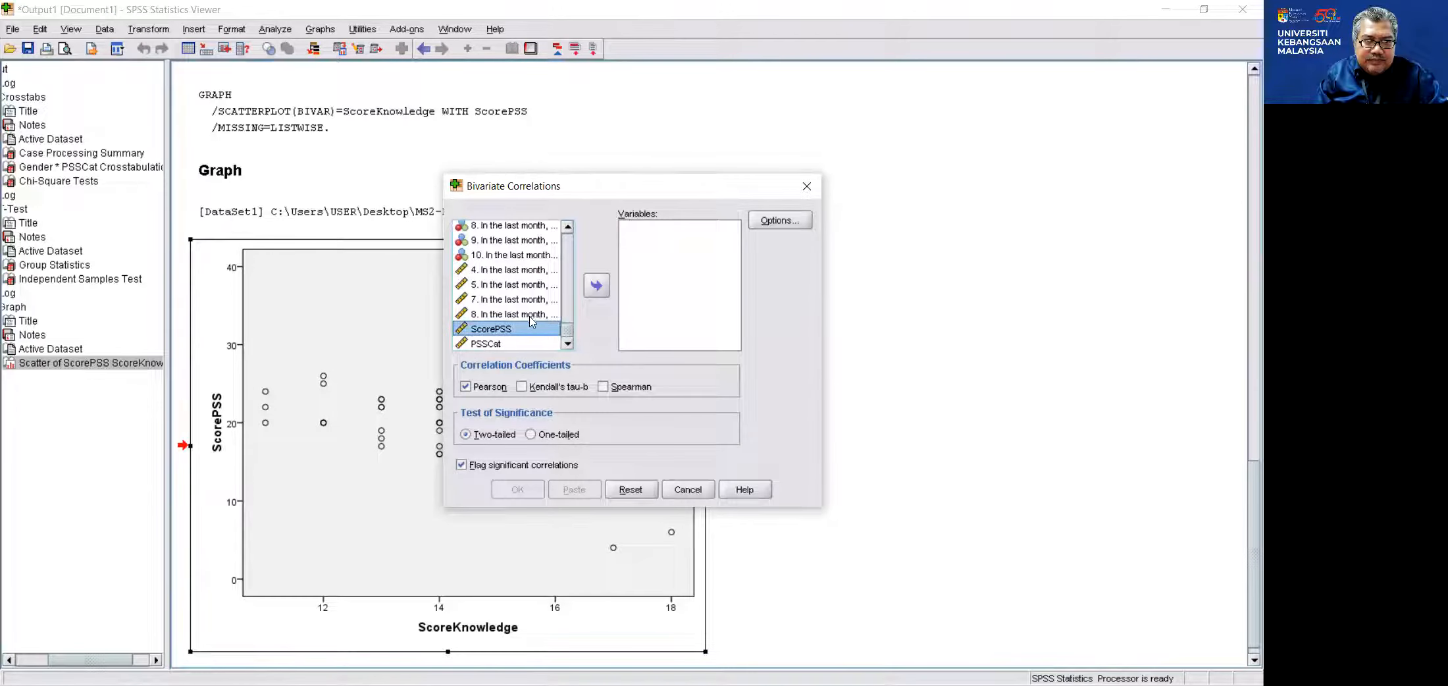
left_click(597, 285)
- Add ScoreKnowledge to the correlation variables and run the two-tailed Pearson correlation
left_click_drag(575, 334, 573, 275)
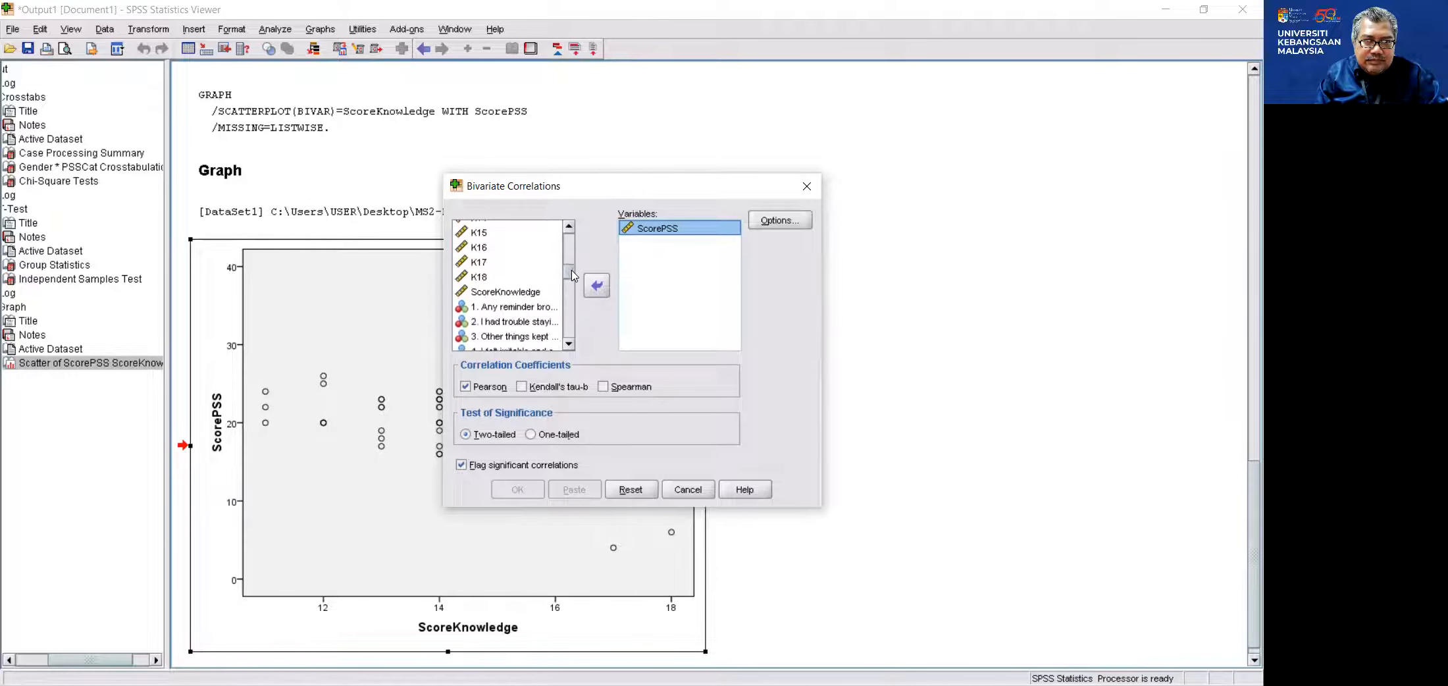
left_click(531, 292)
left_click(596, 286)
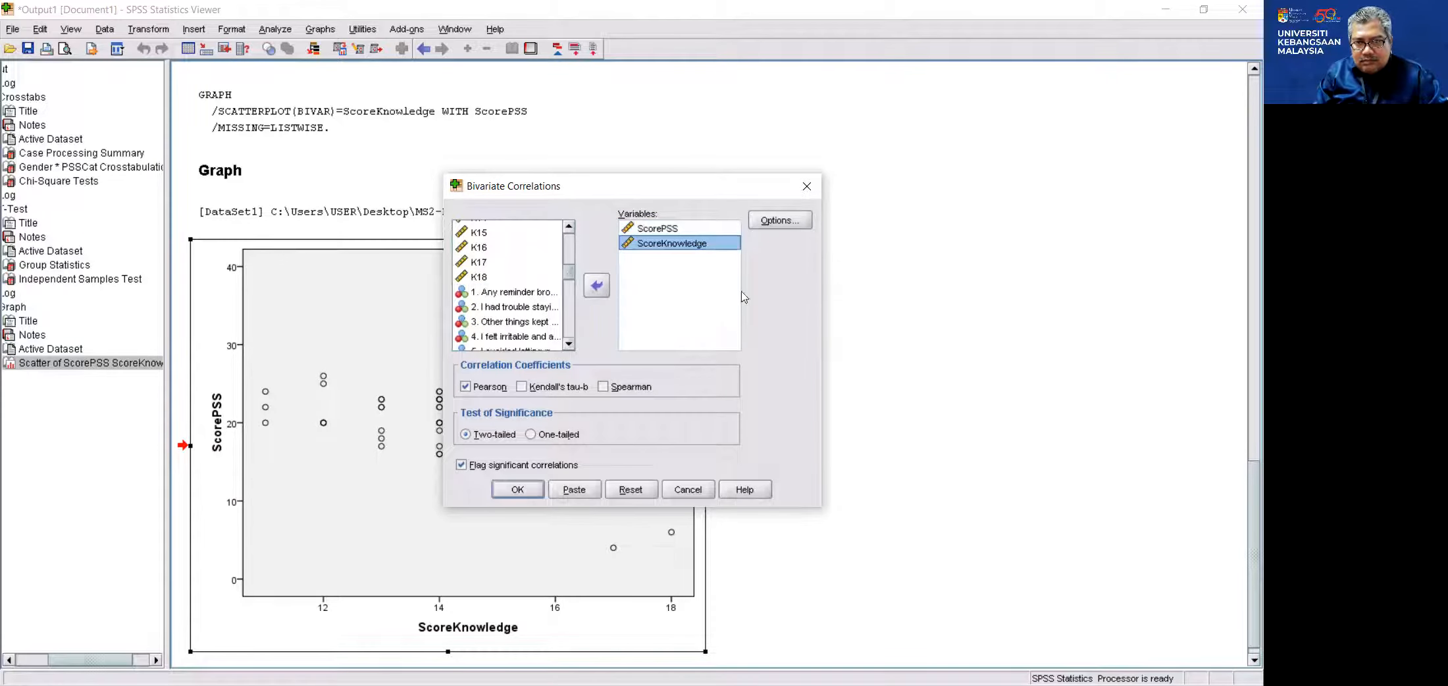
left_click(519, 490)
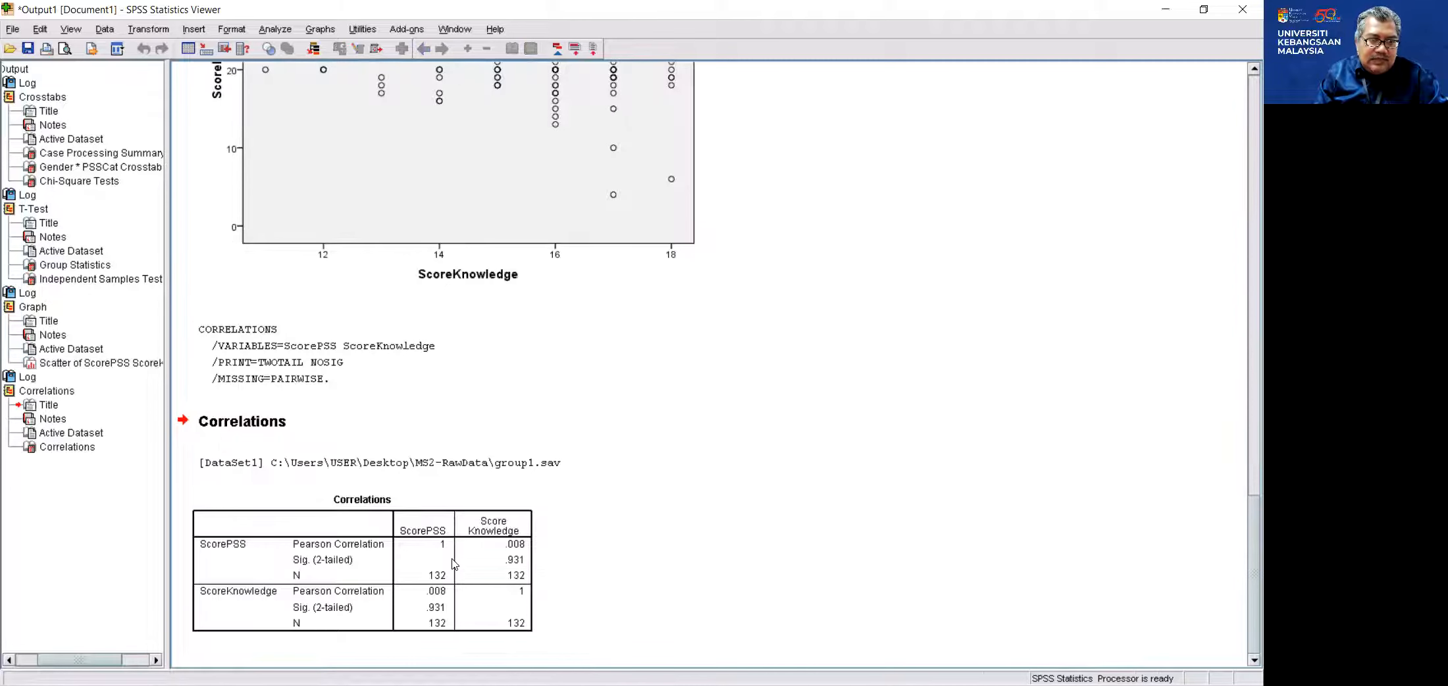
- Examine the Pearson coefficient and significance for ScorePSS and ScoreKnowledge in the Correlations table
left_click(454, 565)
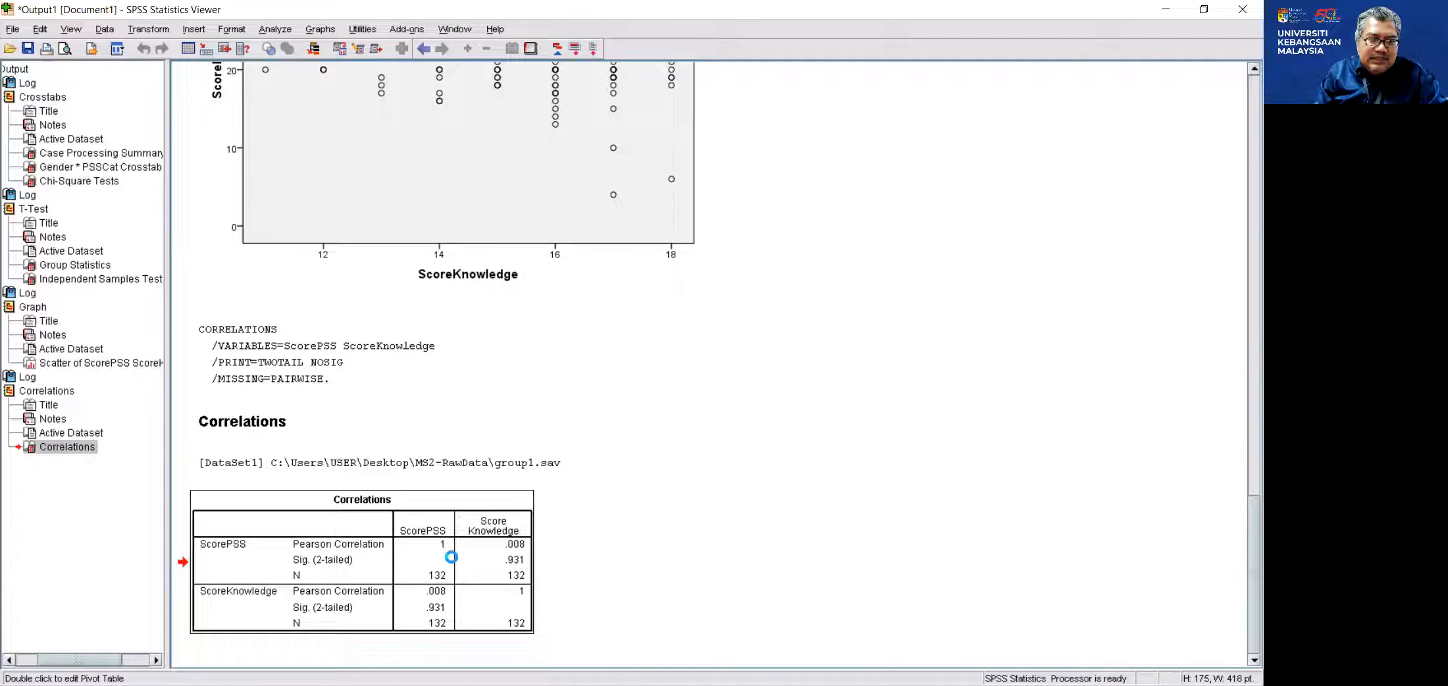
double_click(518, 545)
left_click(625, 564)
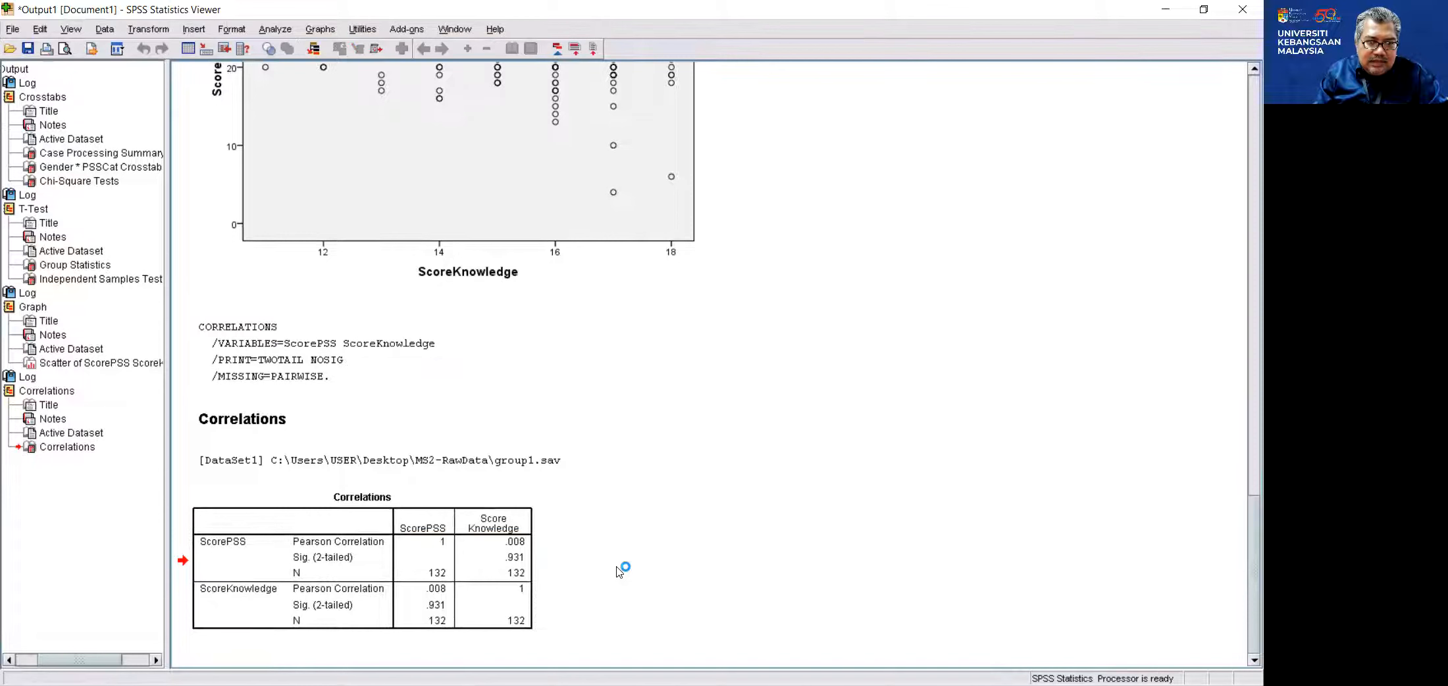